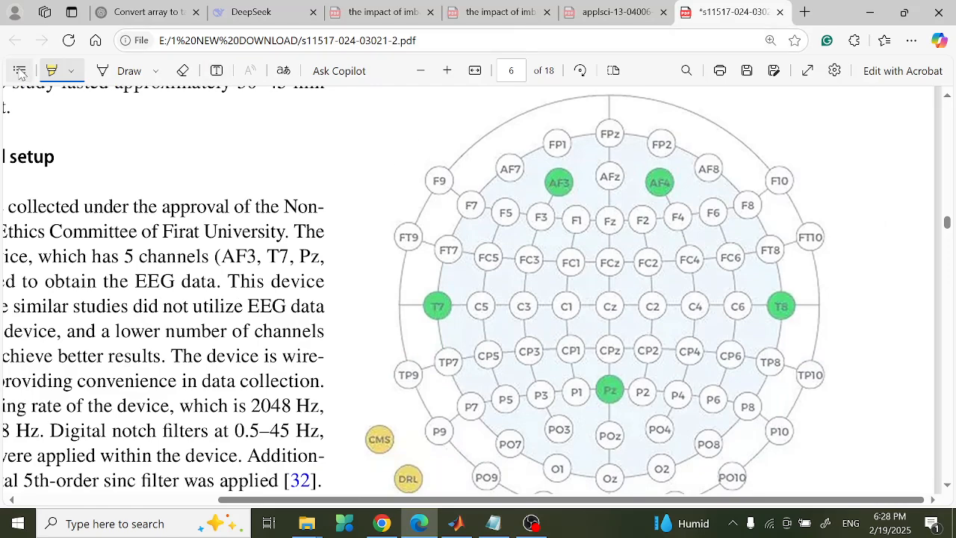
- Turn off the PDF highlighter, review Fig. 4's AF3, AF4, T7, T8, Pz electrodes, then switch to MATLAB
click(46, 74)
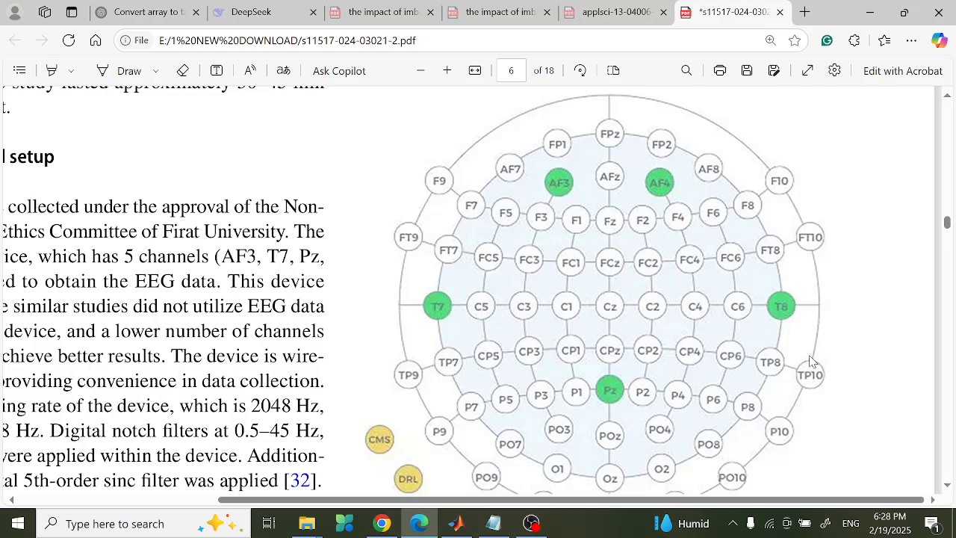
scroll(713, 327, down, 1)
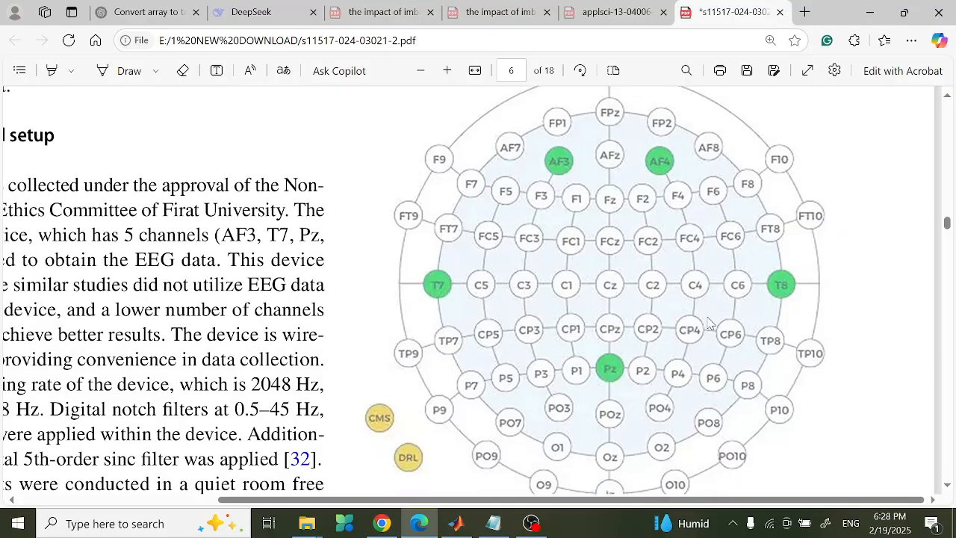
scroll(707, 328, up, 10)
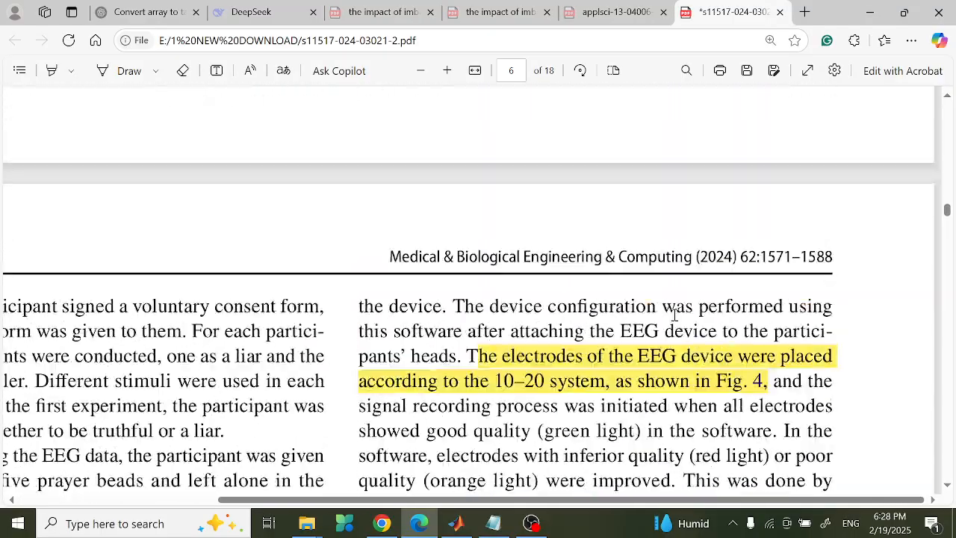
scroll(683, 313, down, 4)
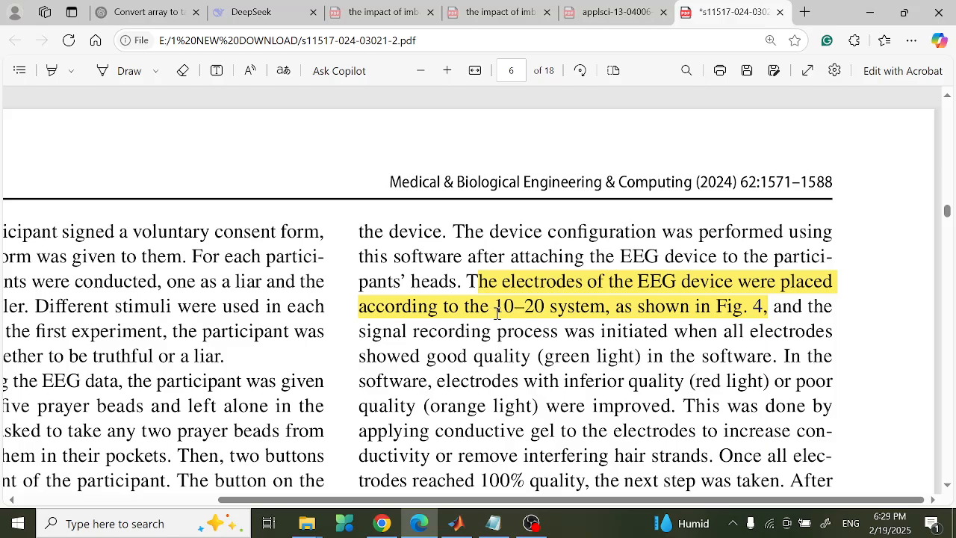
scroll(590, 310, down, 7)
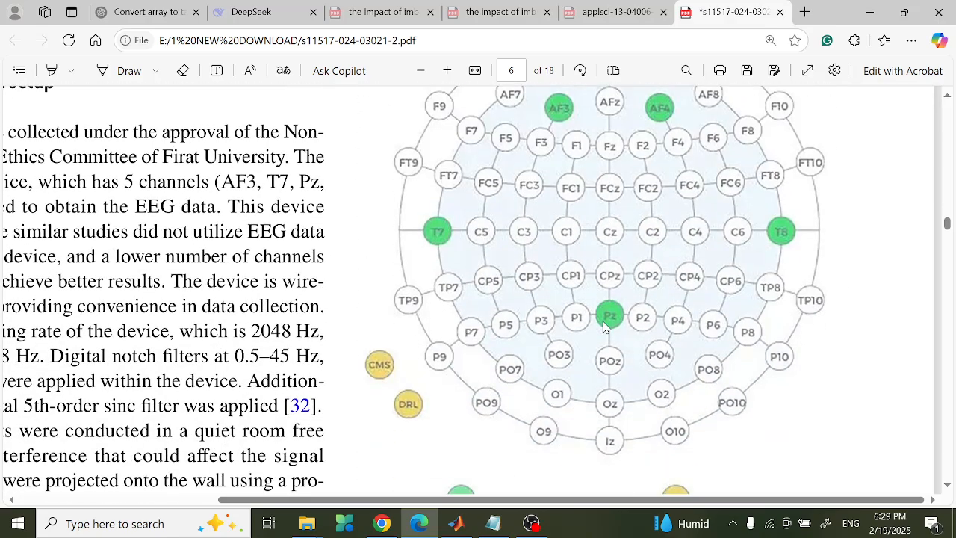
scroll(609, 289, up, 2)
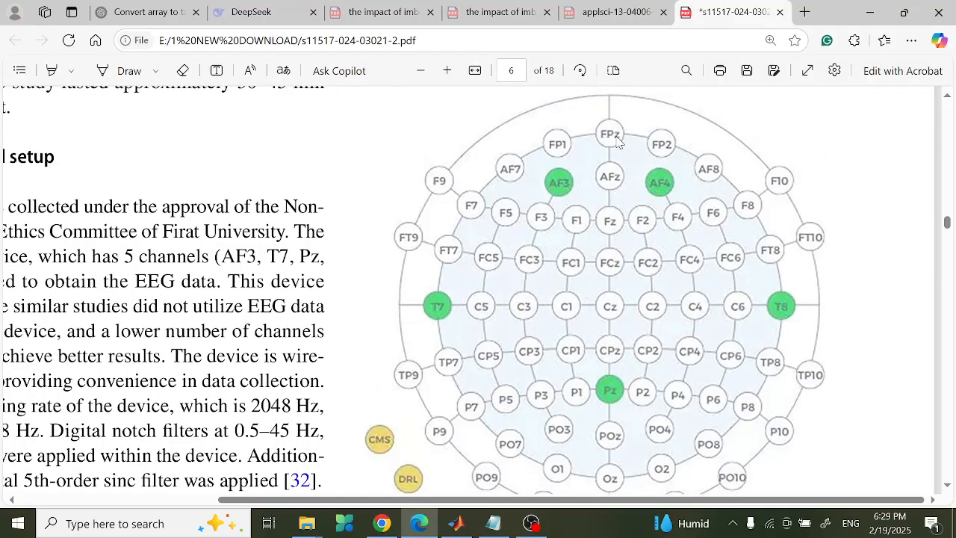
scroll(545, 160, up, 5)
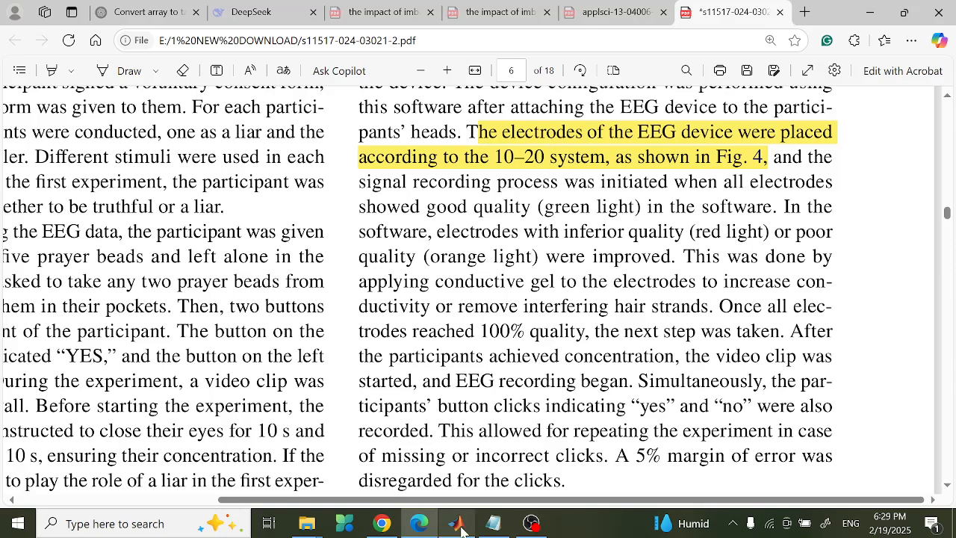
mouse_move(456, 525)
click(421, 461)
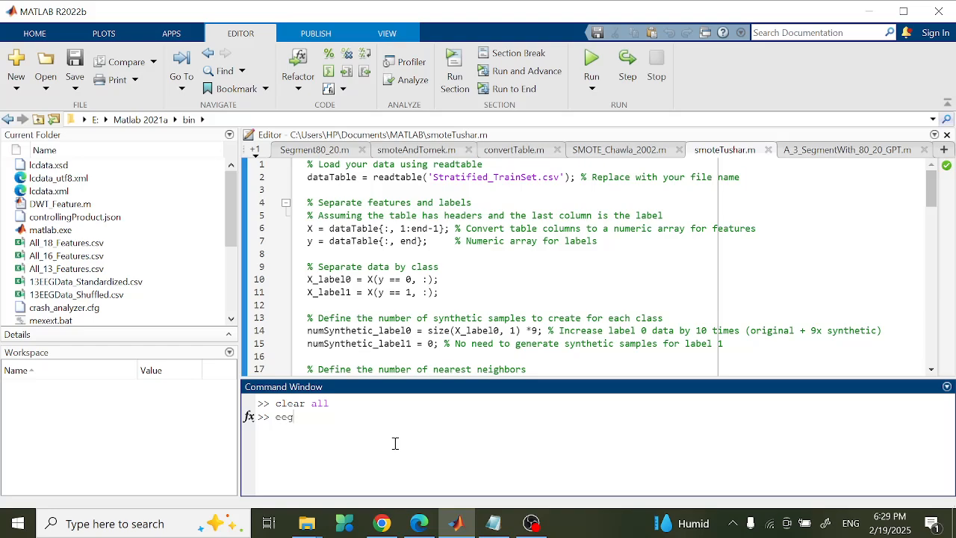
- Run the eeglab command to open EEGLAB v2024.0, then return to the MATLAB window
key(Return)
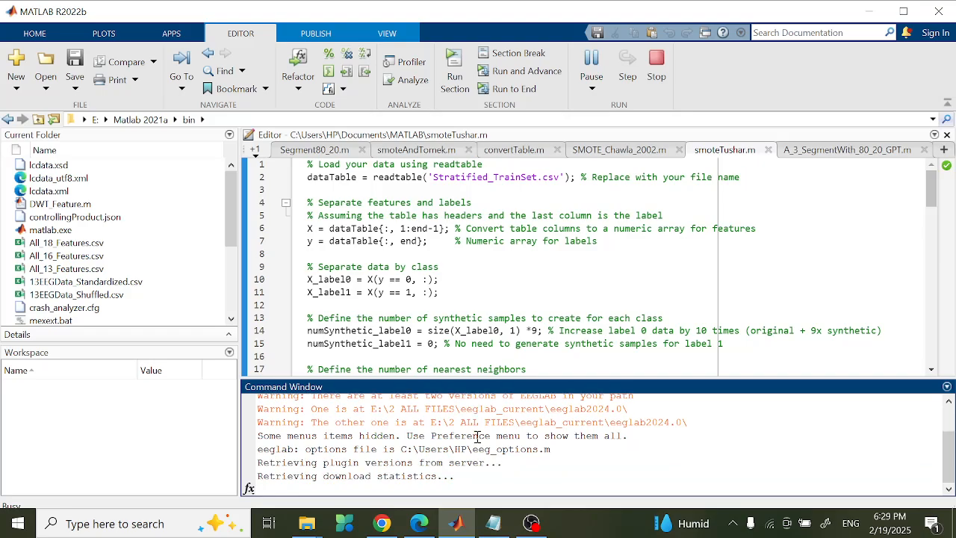
click(531, 520)
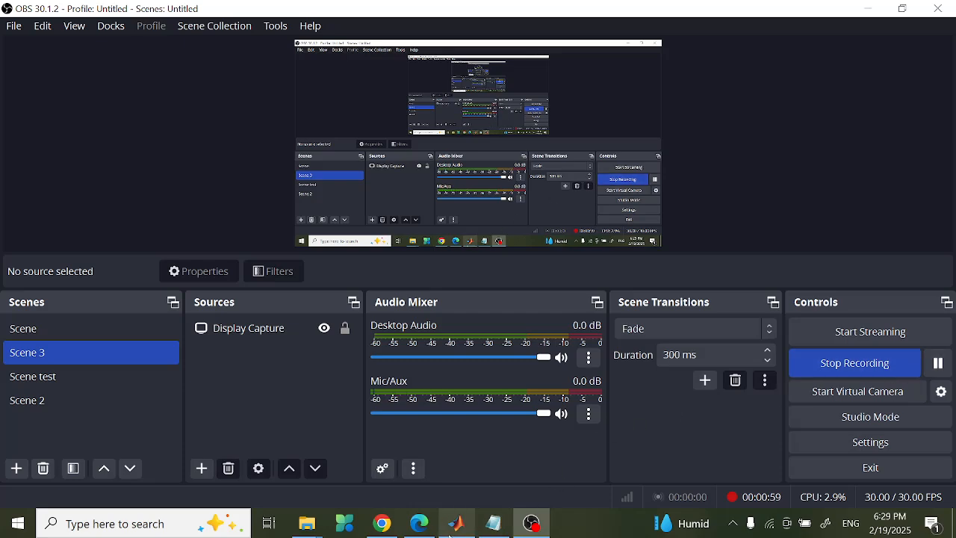
mouse_move(450, 535)
click(468, 480)
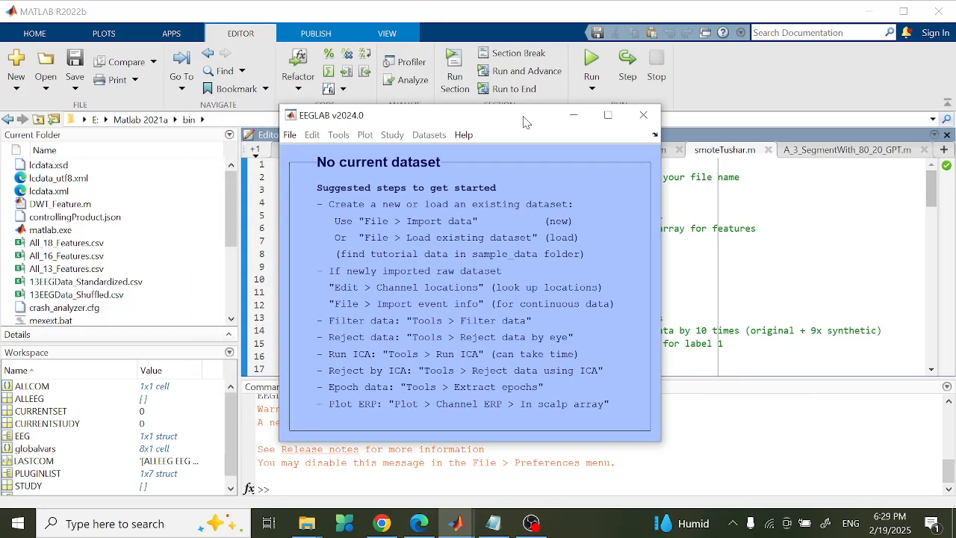
- Start importing data from an ASCII/float file or MATLAB array with a sampling rate of 128 Hz
click(289, 135)
mouse_move(315, 155)
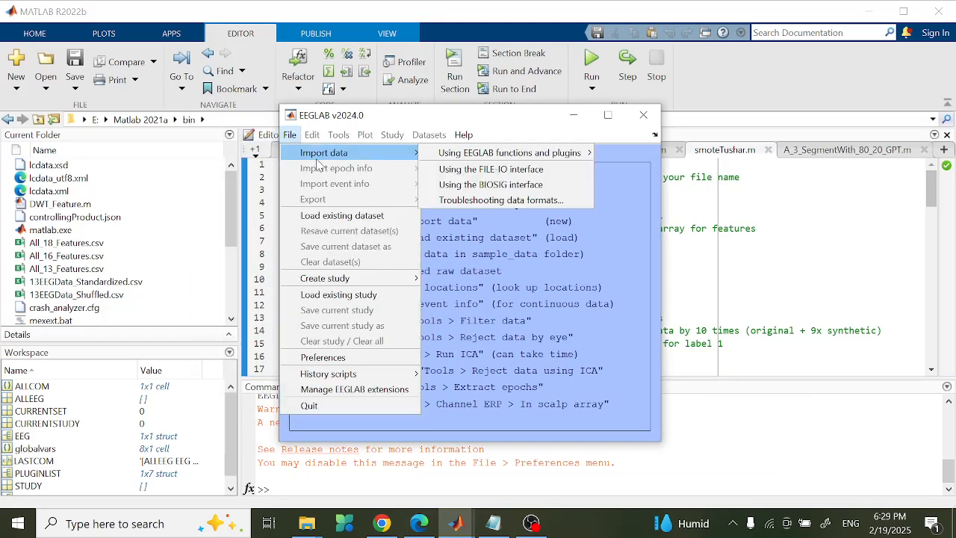
mouse_move(478, 159)
click(623, 167)
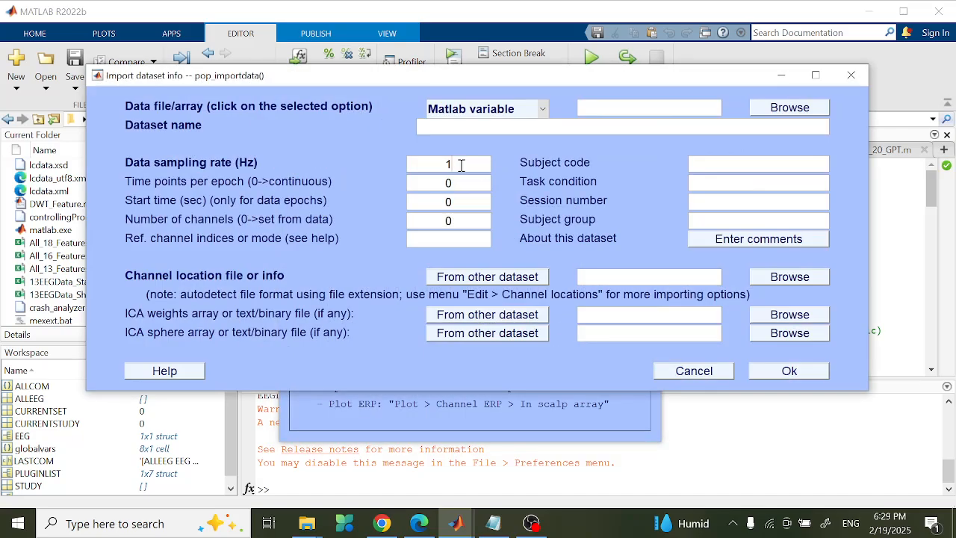
click(461, 165)
text(128)
- Choose S1S1.mat from E:\1 NEW DOWNLOAD as the data file and import it
click(813, 110)
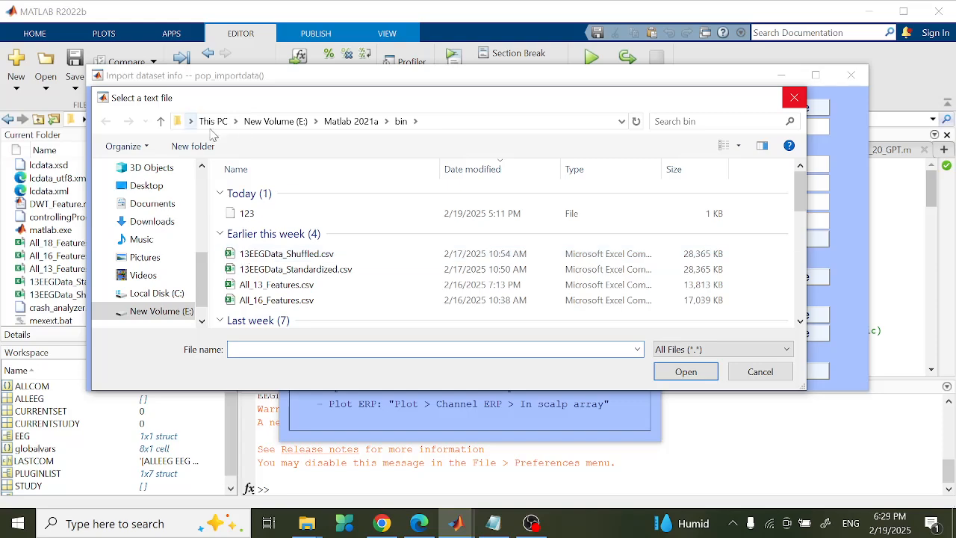
click(183, 312)
double_click(672, 110)
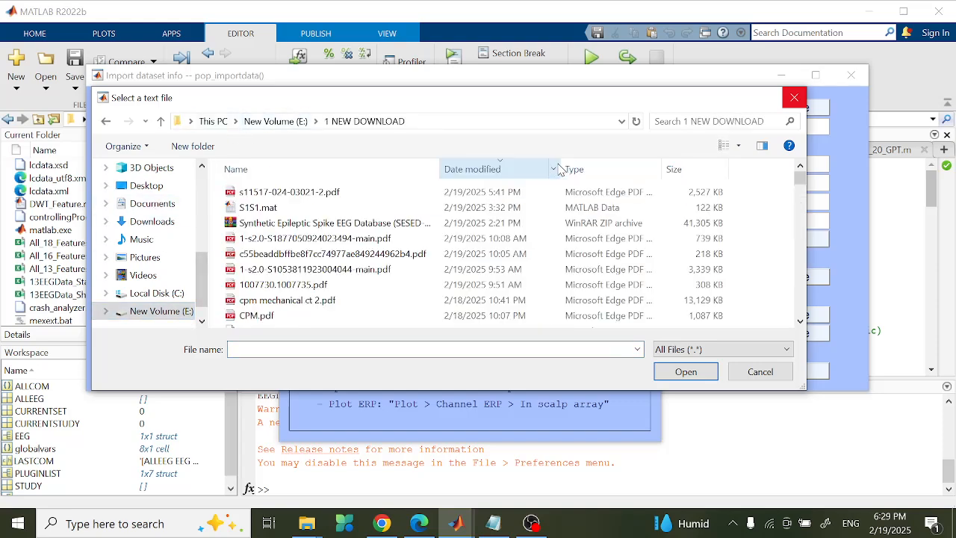
click(489, 208)
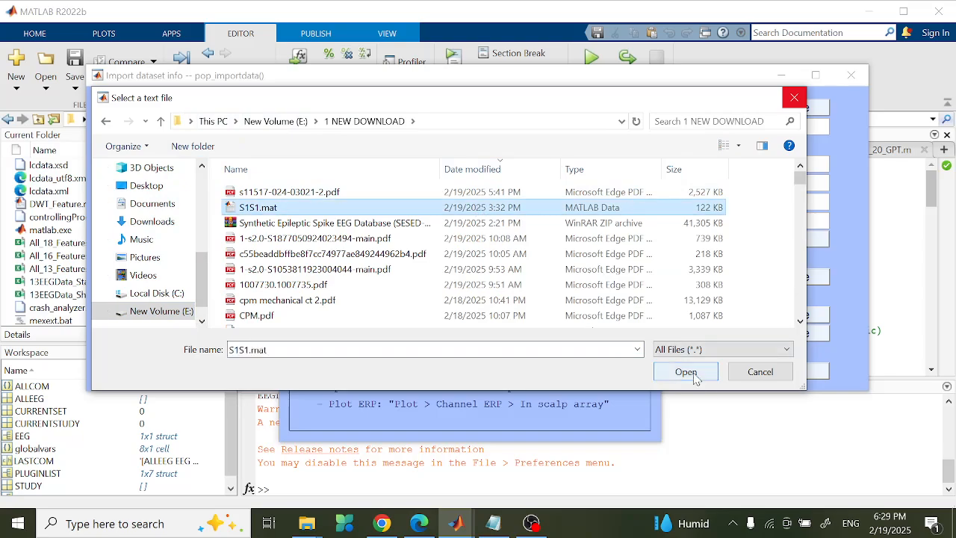
click(686, 373)
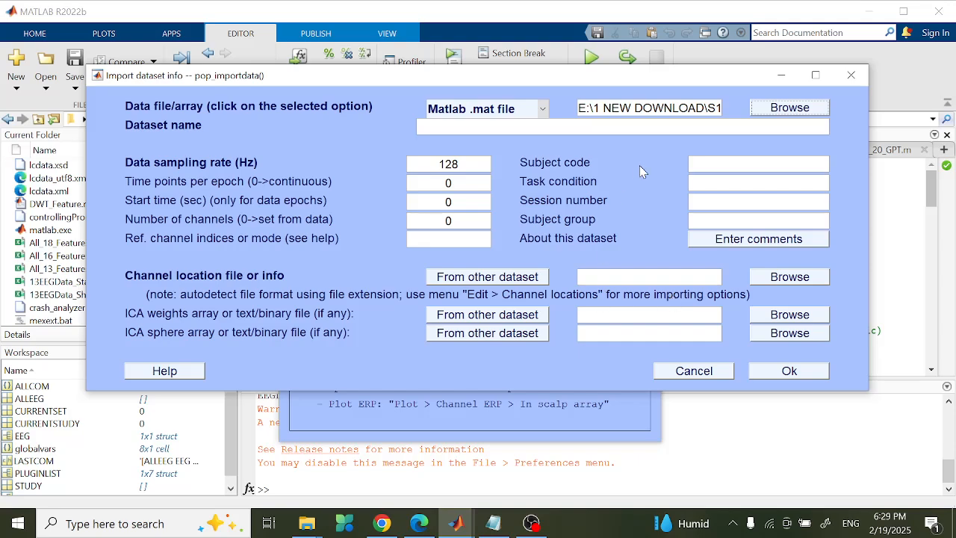
click(786, 369)
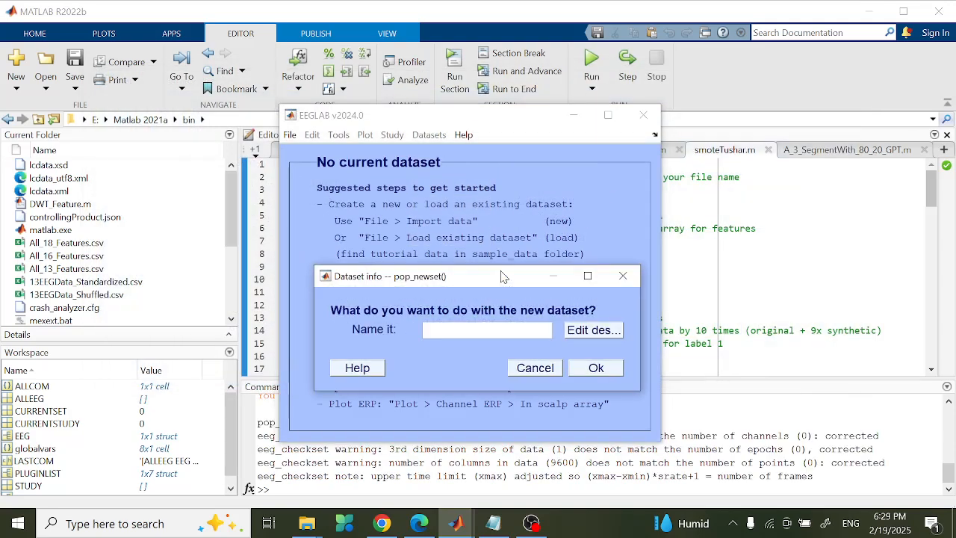
- Accept the unnamed dataset #1 and look through the Plot menu options without plotting
click(595, 368)
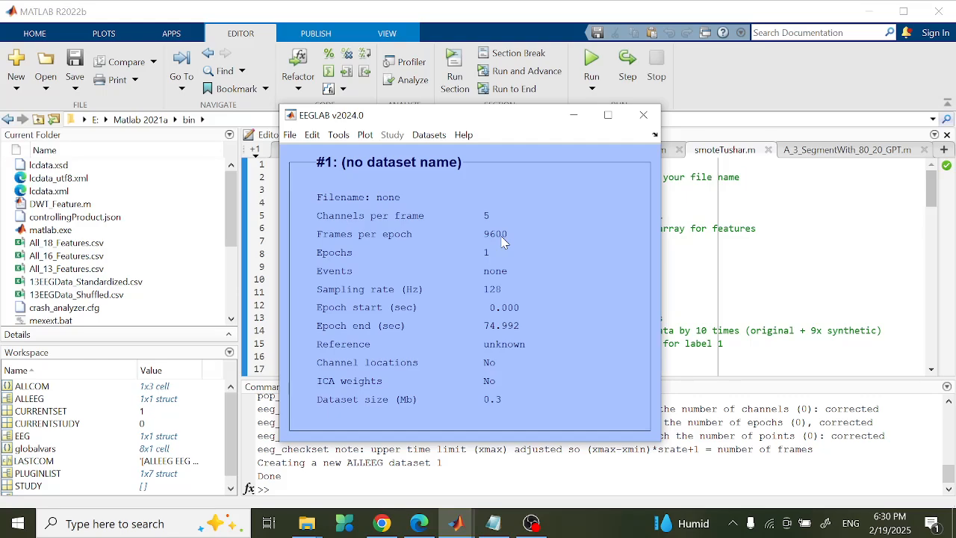
click(364, 135)
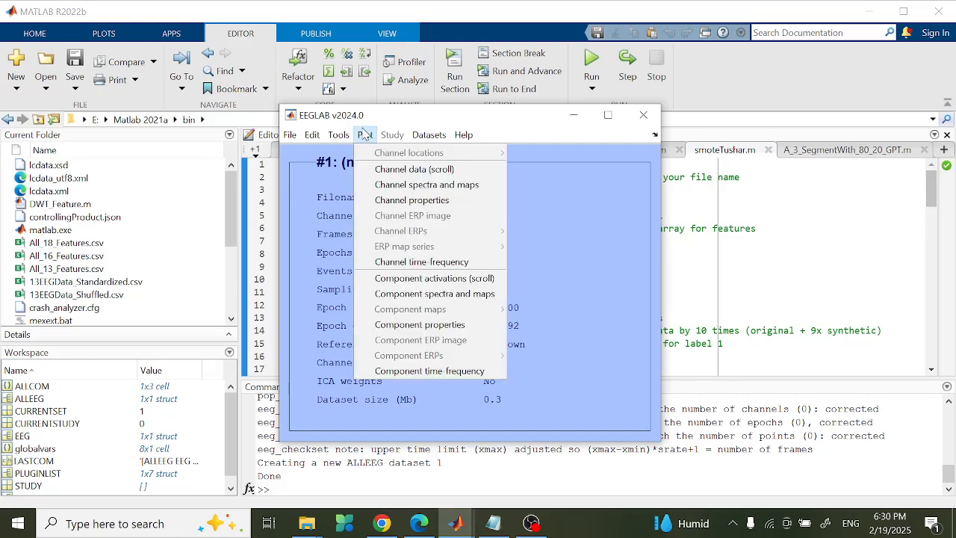
click(391, 171)
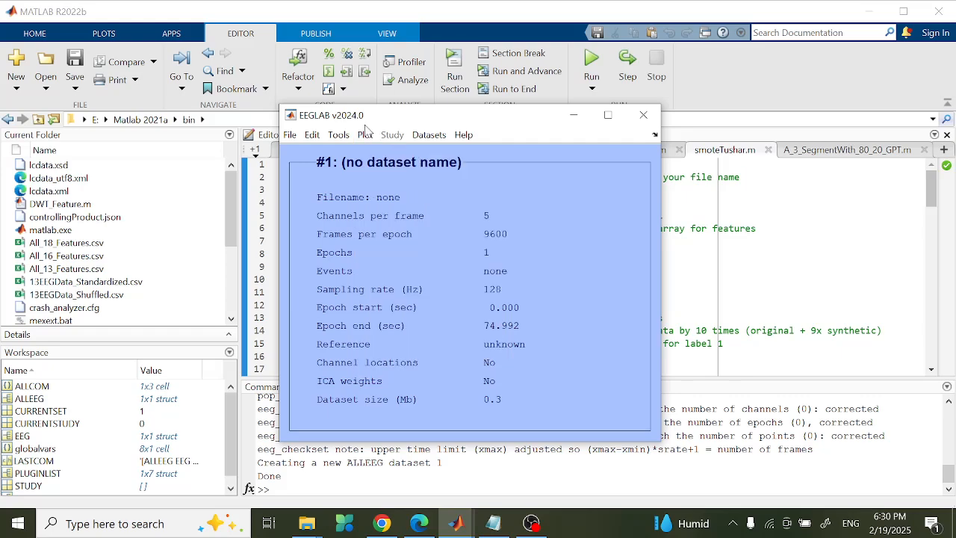
click(367, 137)
click(392, 183)
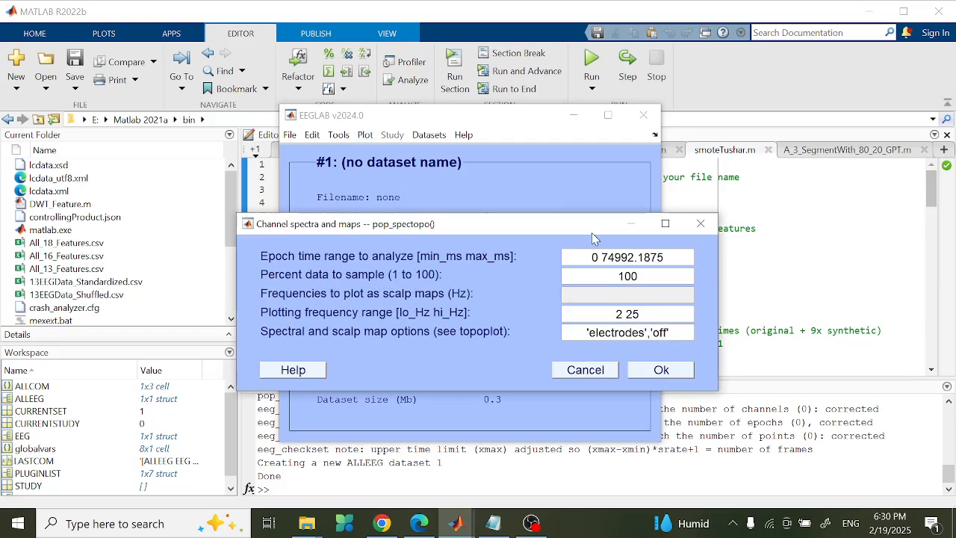
click(701, 224)
- Plot the five raw channels as scrolling traces, then close the traces window
click(365, 135)
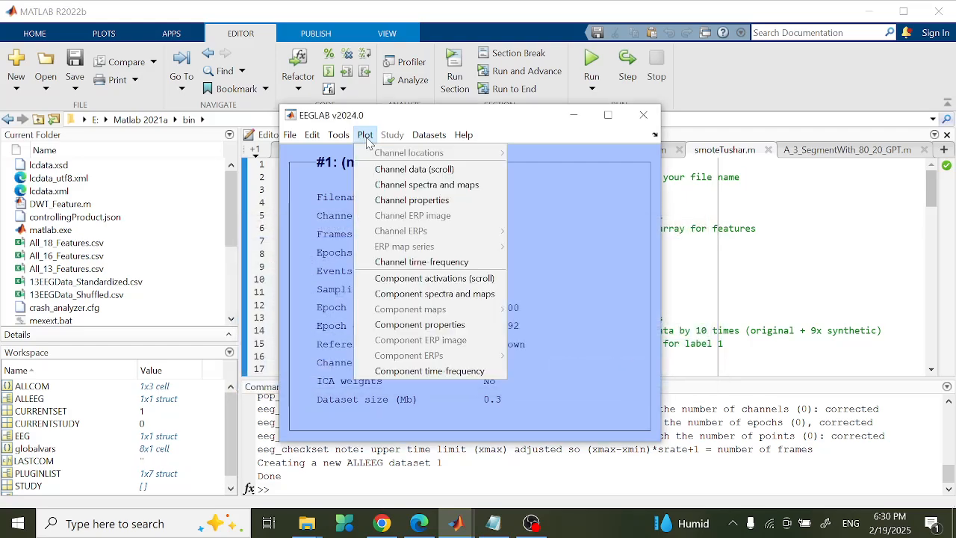
click(414, 170)
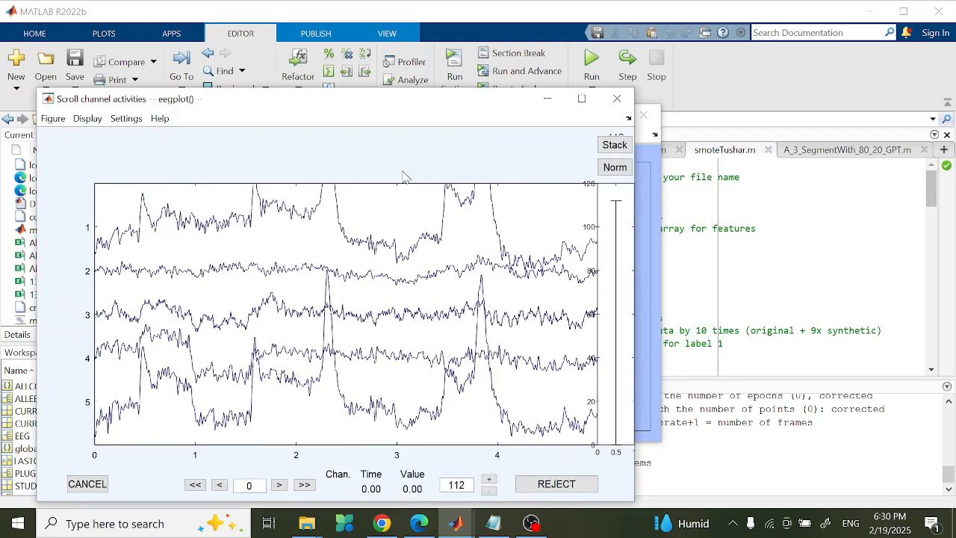
click(178, 212)
click(617, 98)
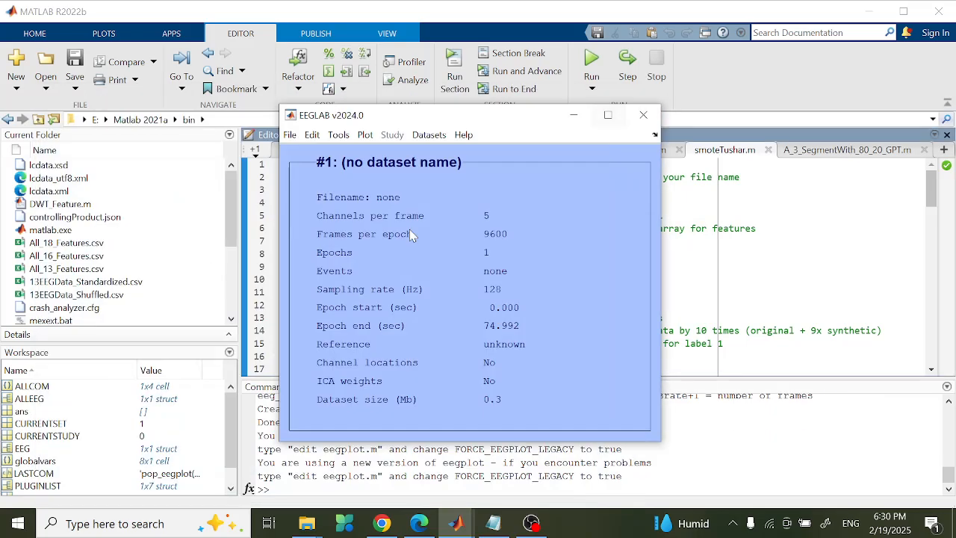
click(314, 141)
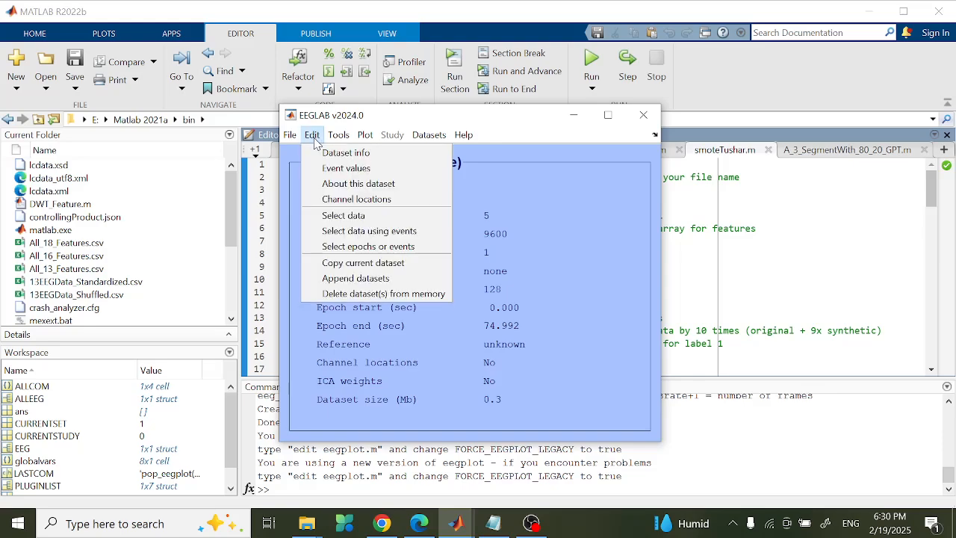
- Open the channel editor without a coordinate lookup and place the abc notes window beside it
click(356, 198)
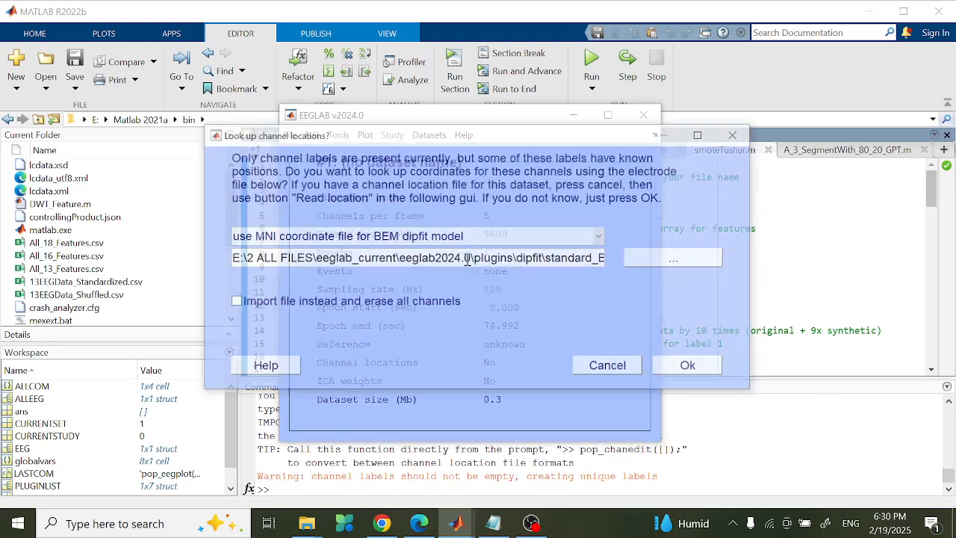
click(616, 367)
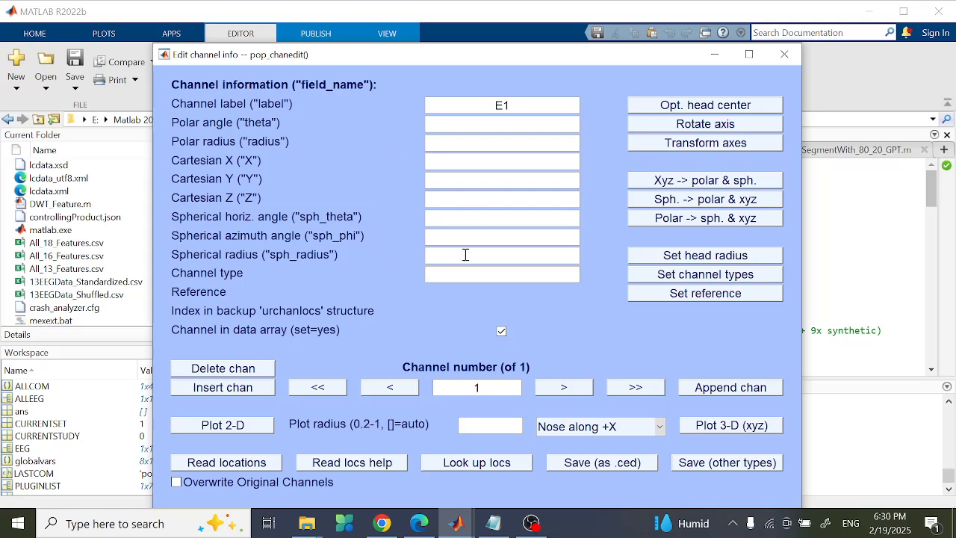
mouse_move(486, 528)
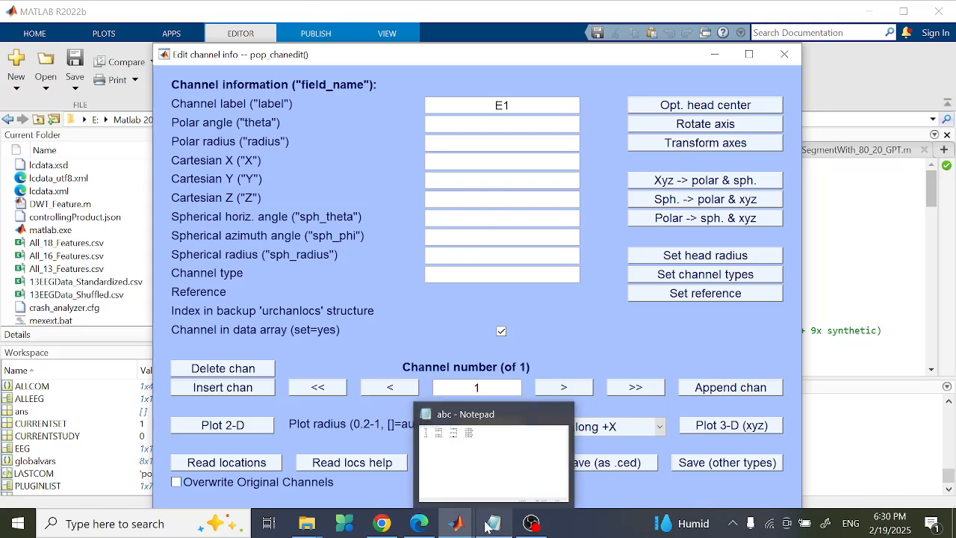
click(488, 446)
click(903, 9)
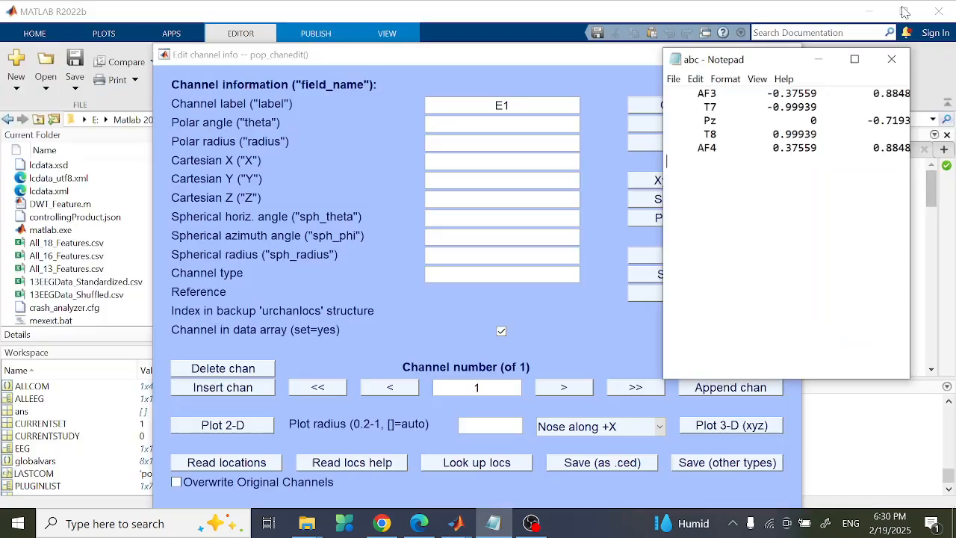
drag(774, 78, 887, 89)
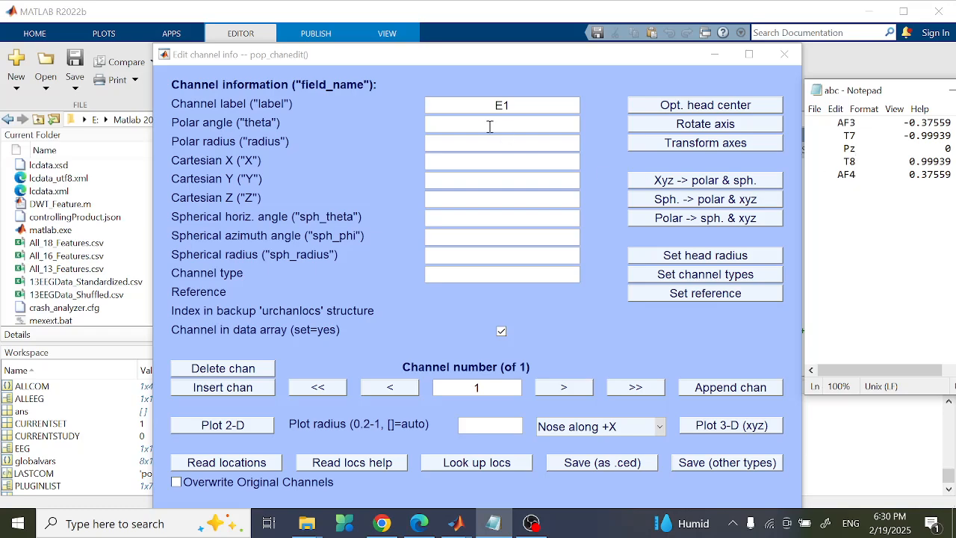
- Replace channel E1 with a channel labelled AF3 and mark it as in the data array
click(224, 388)
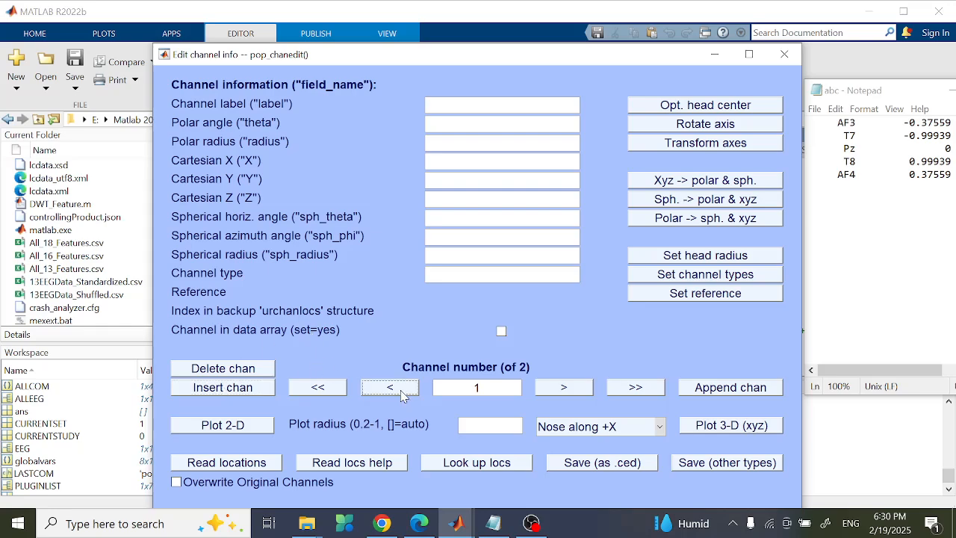
click(572, 389)
click(244, 371)
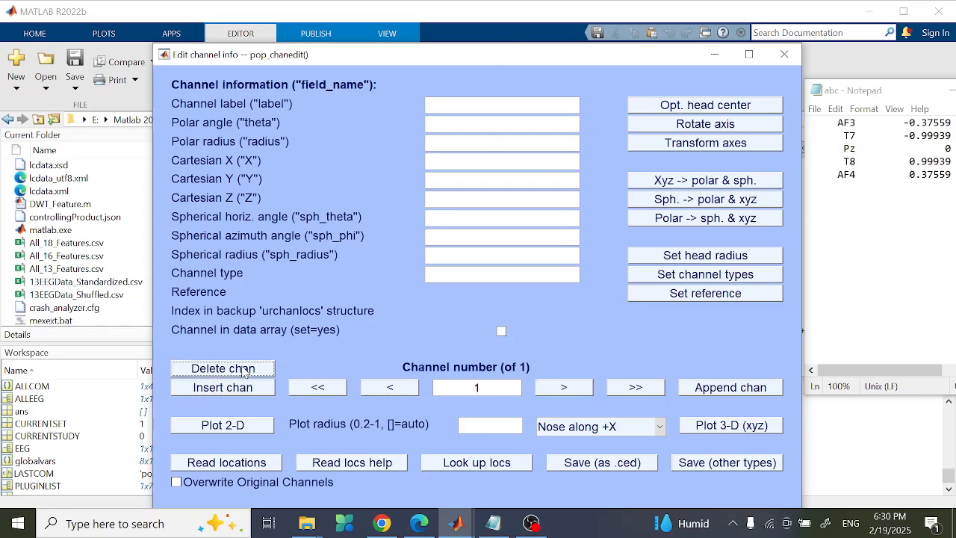
click(515, 105)
text(AF3)
click(501, 331)
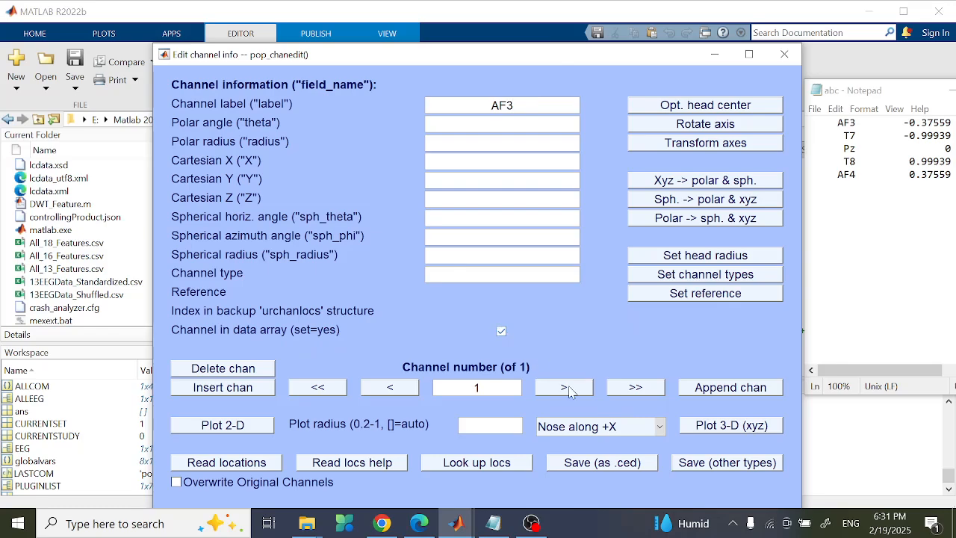
click(564, 387)
- Insert channels for T7 and Pz, marking each as in the data array
click(250, 388)
click(502, 330)
click(238, 388)
click(495, 105)
text(Pz)
click(501, 331)
- Insert channels labelled T8 and AF4, marking each as in the data array
click(233, 386)
click(504, 105)
click(501, 330)
click(244, 388)
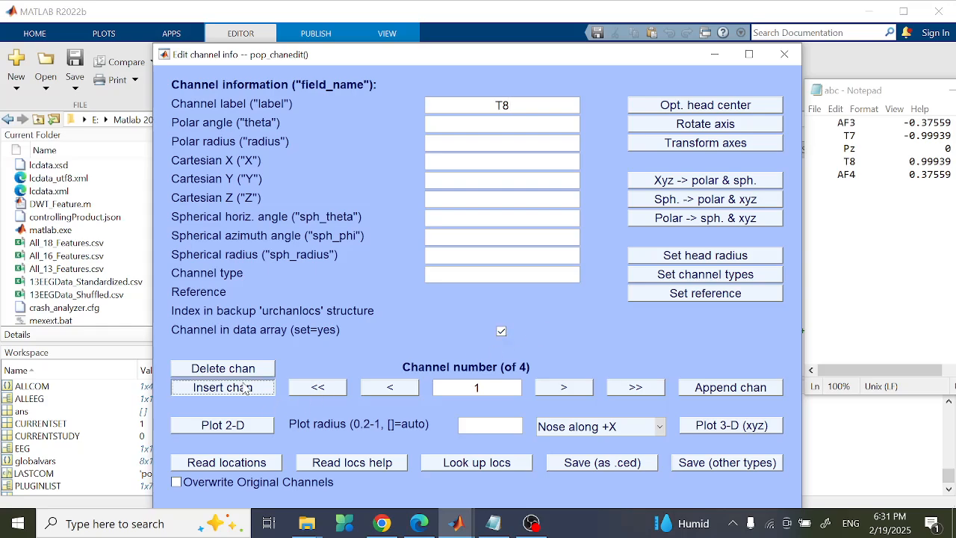
click(504, 104)
text(AF4)
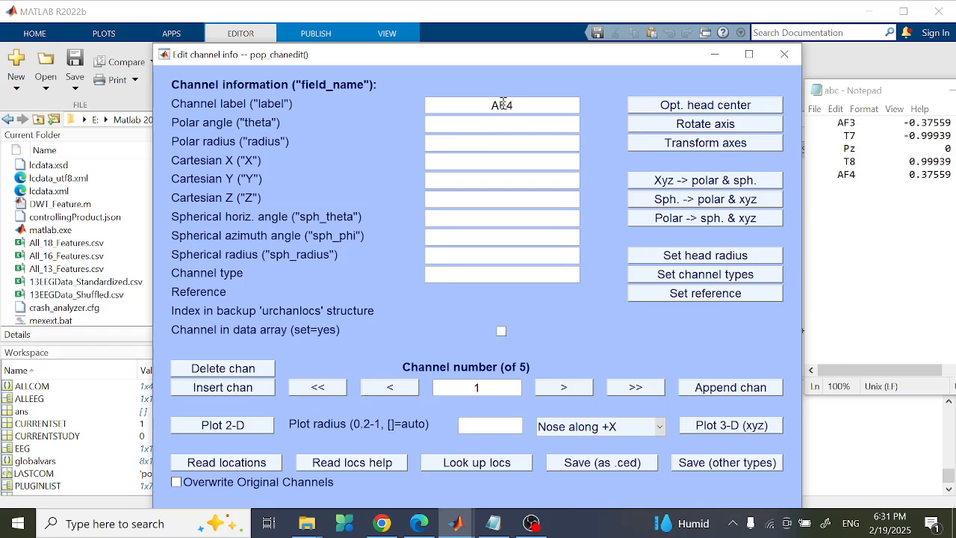
click(501, 331)
- Step through the five channel labels to check them, then apply the edits with Ok
click(564, 388)
click(564, 389)
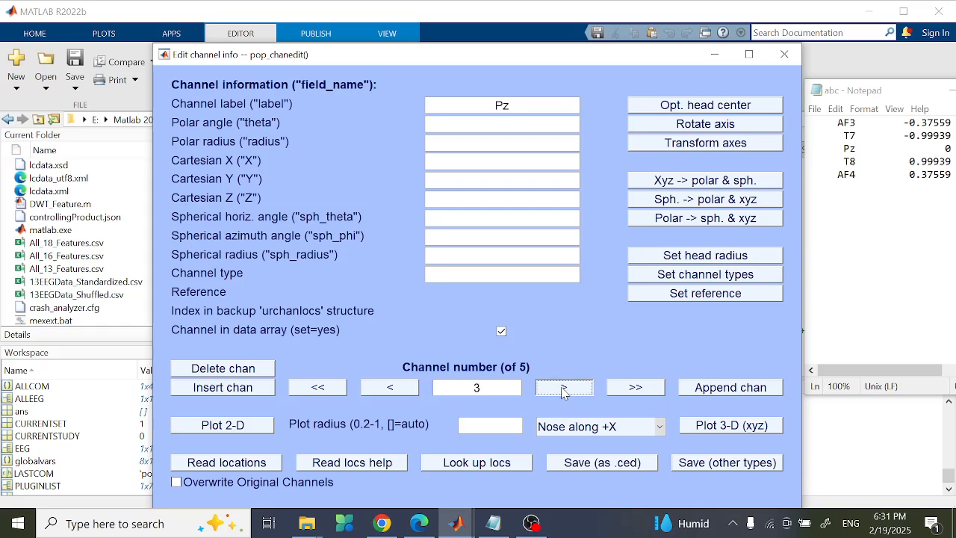
click(565, 389)
click(565, 389)
click(403, 387)
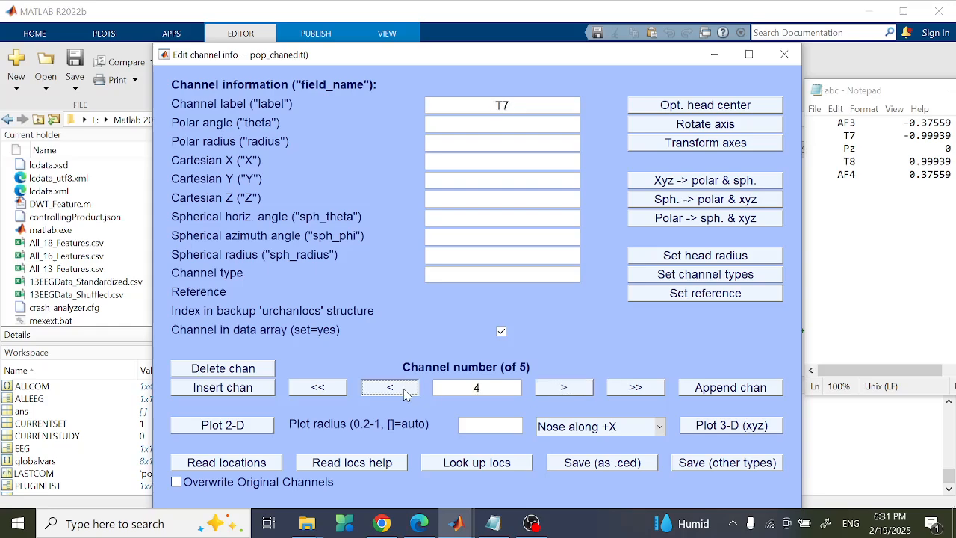
click(403, 387)
click(403, 387)
click(403, 388)
click(553, 390)
click(552, 390)
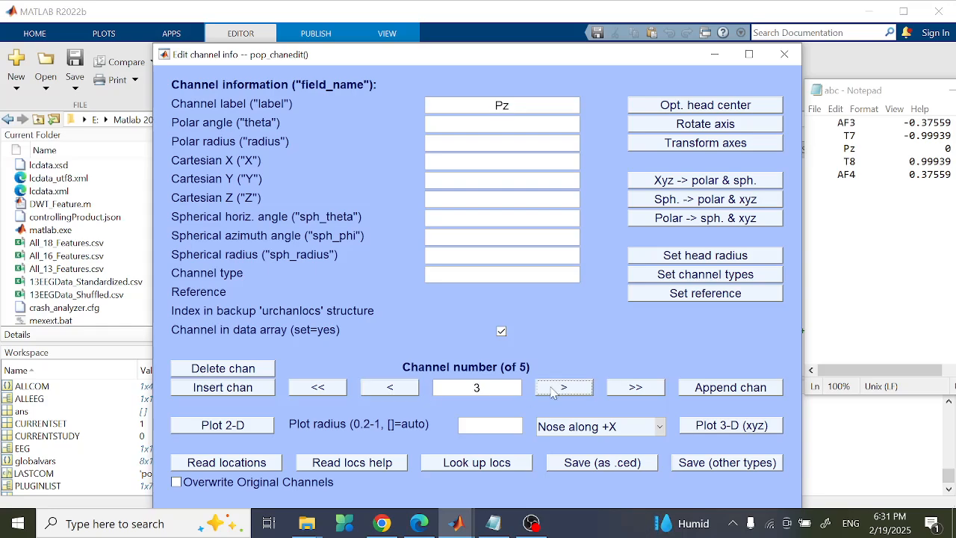
click(552, 389)
click(552, 389)
click(749, 55)
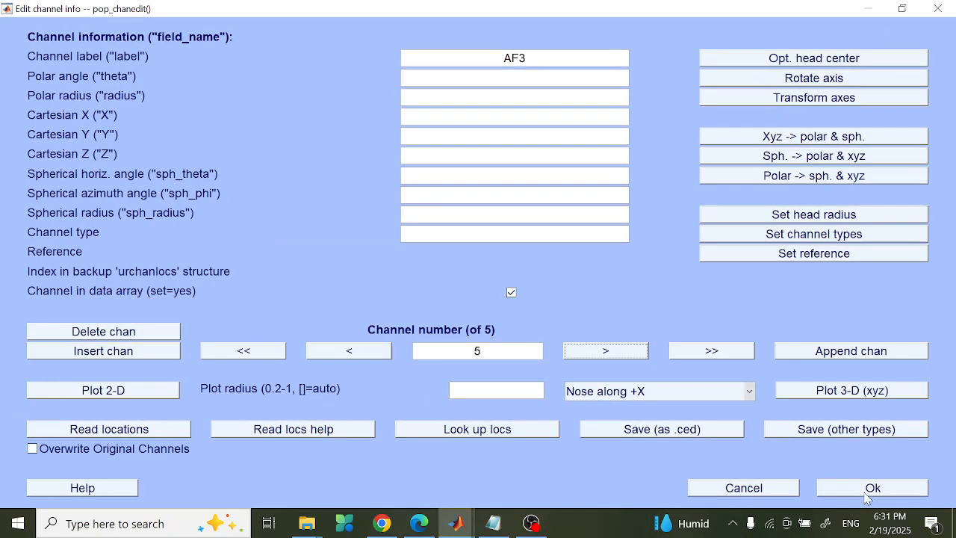
click(862, 490)
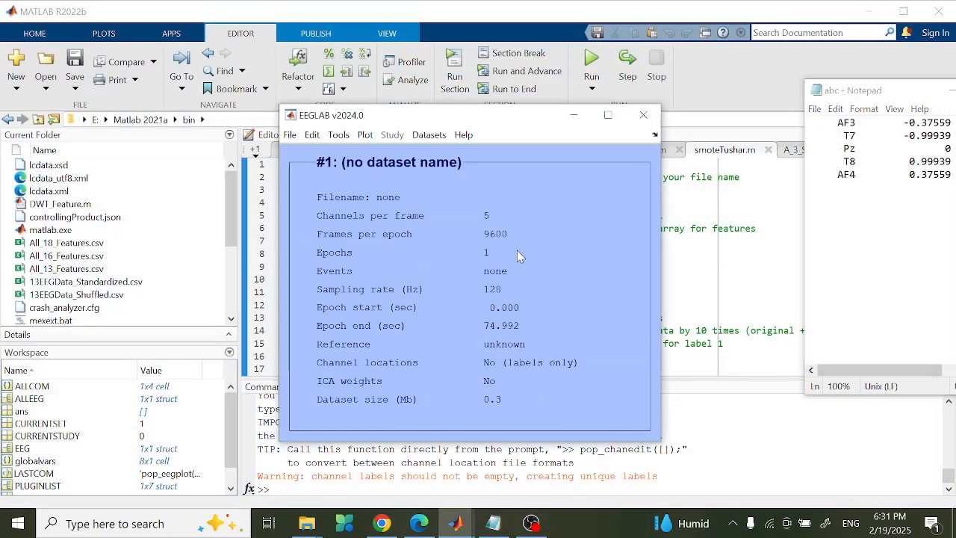
- Reopen Edit > Channel locations, cancel the lookup, and step through the AF4, T7, Pz, AF3 channels
click(313, 136)
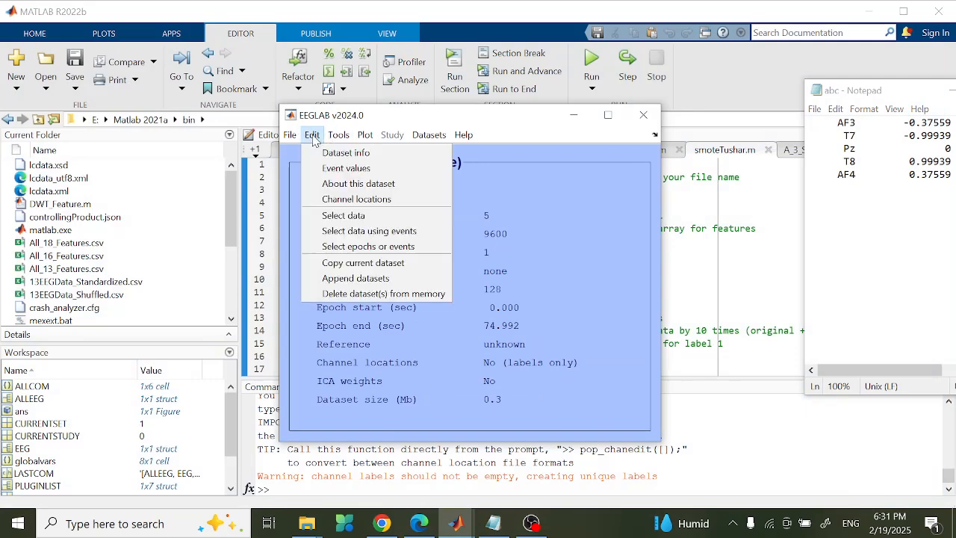
click(361, 199)
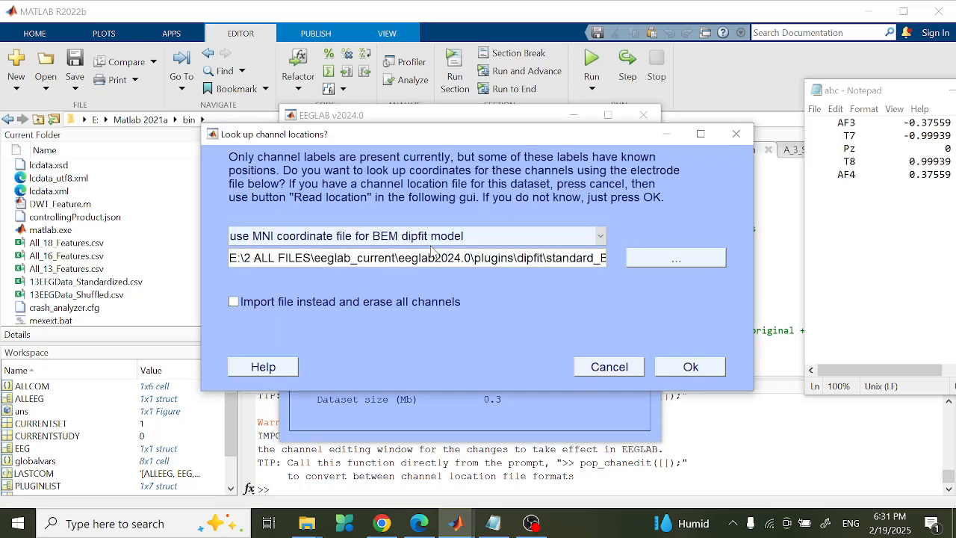
click(610, 367)
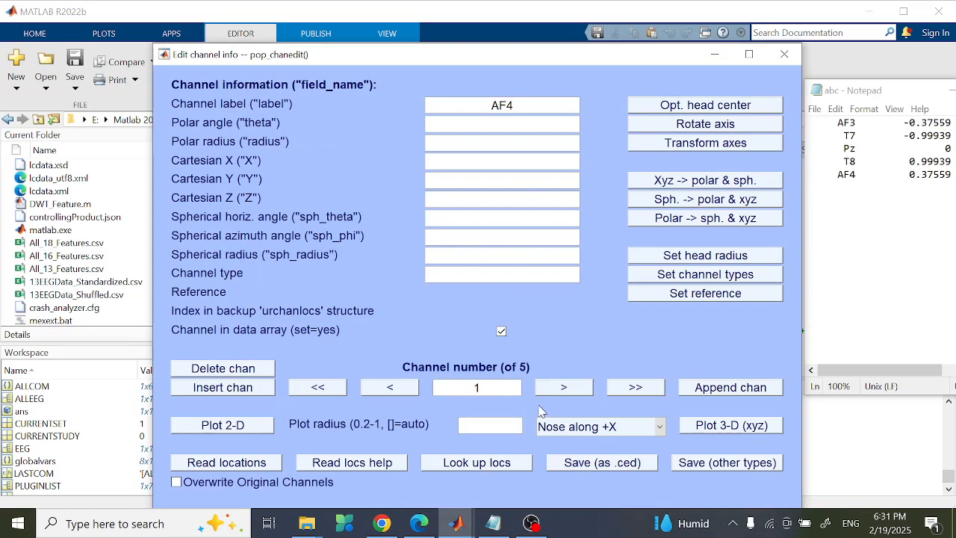
click(563, 387)
double_click(564, 388)
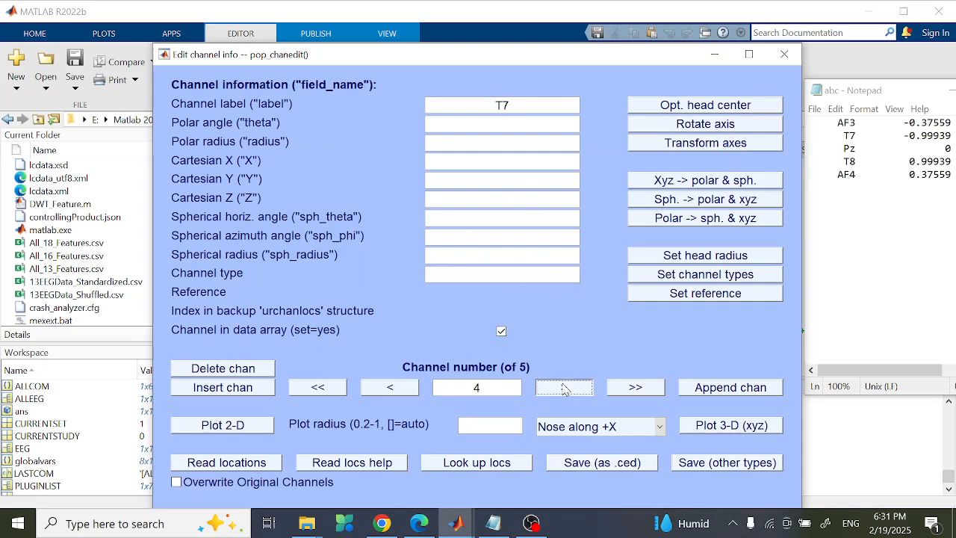
click(564, 388)
double_click(399, 387)
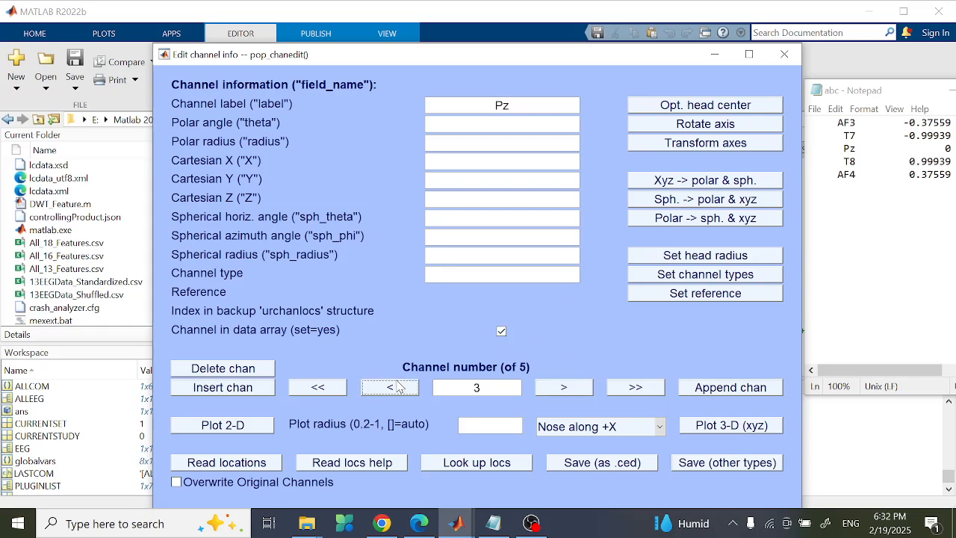
double_click(400, 387)
- Look up channel coordinates from Standard-10-20-Cap81.ced and show the channels on a 2-D head plot
click(475, 464)
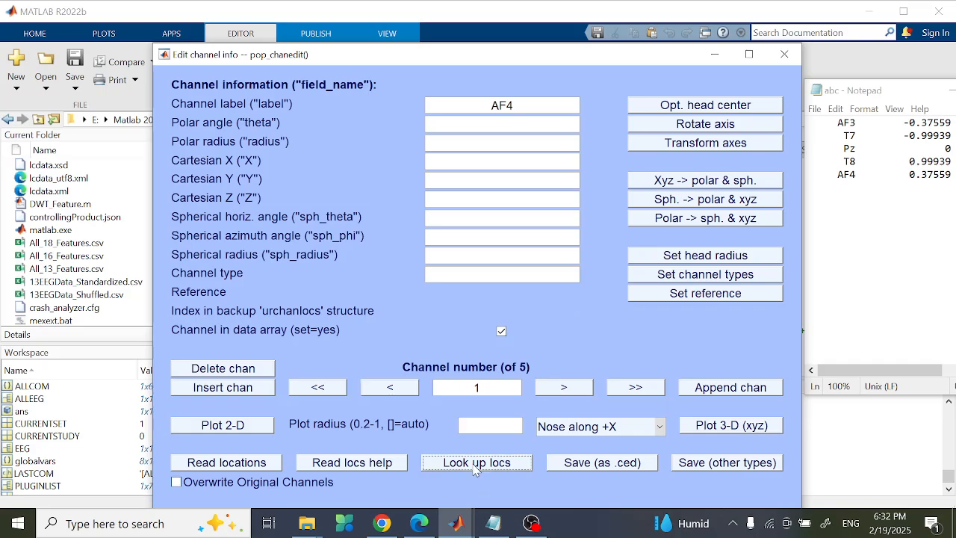
click(598, 238)
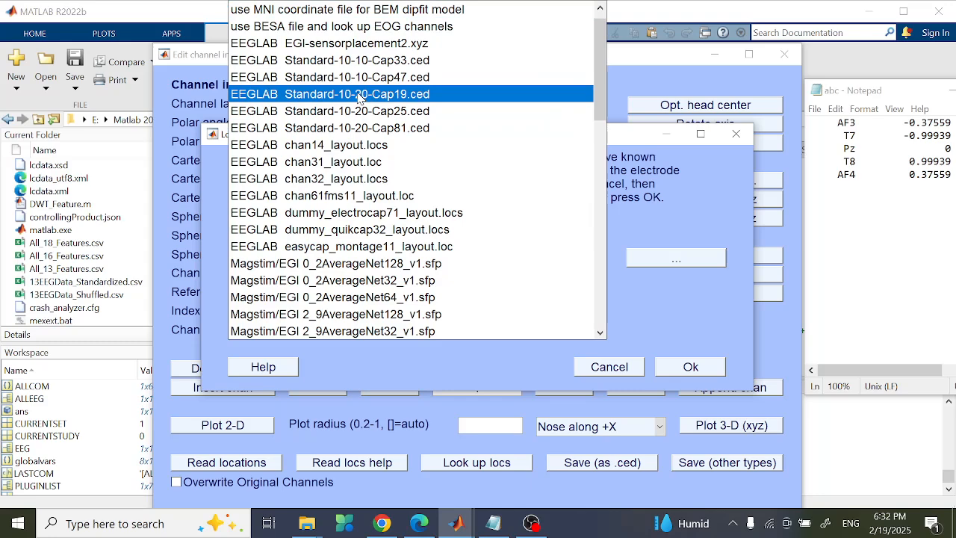
click(411, 128)
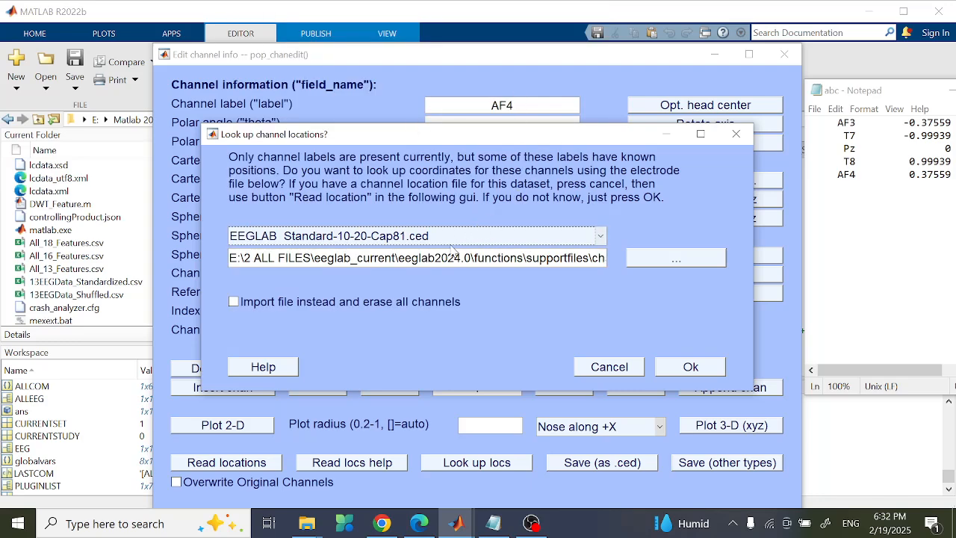
click(690, 367)
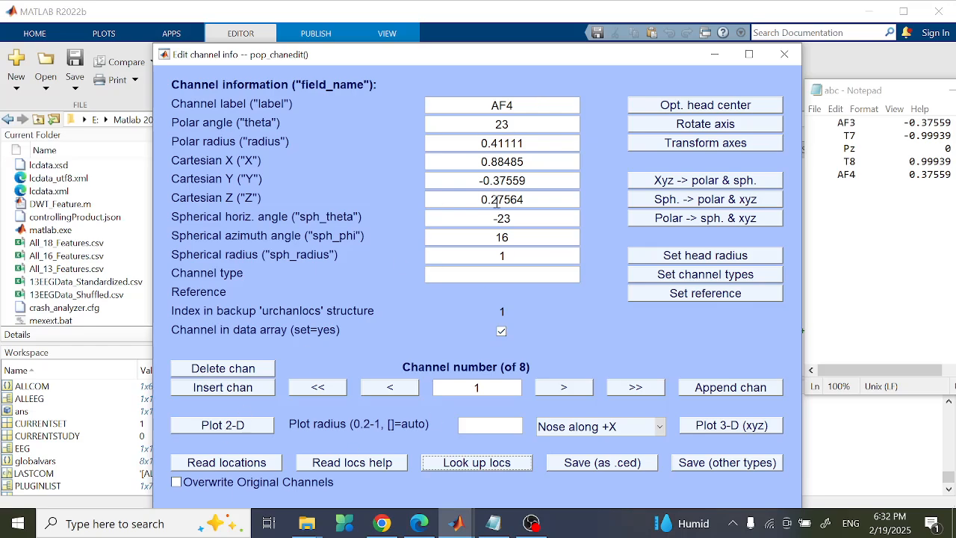
click(228, 427)
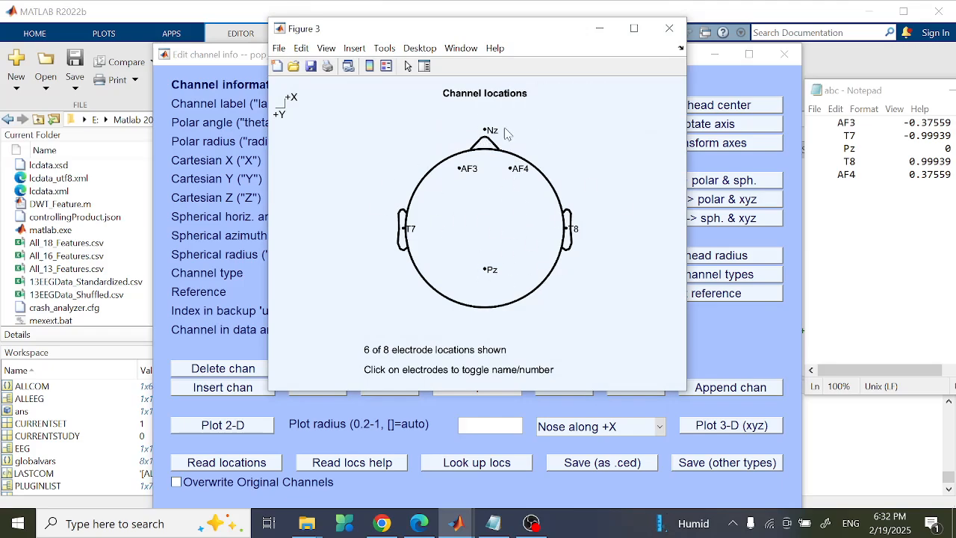
- Close the head plot and step through the channels to the Nz, LPA and RPA fiducials
click(669, 29)
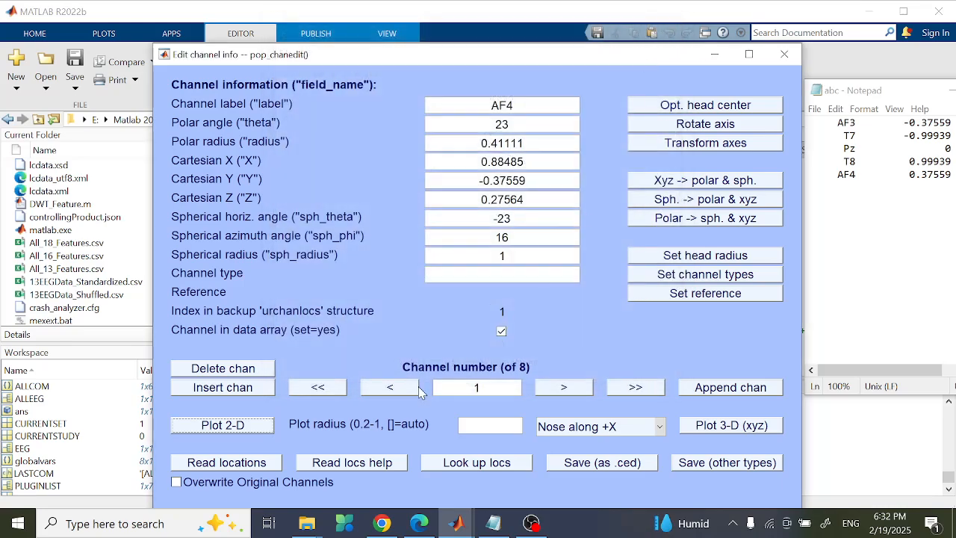
click(587, 391)
click(588, 391)
click(587, 391)
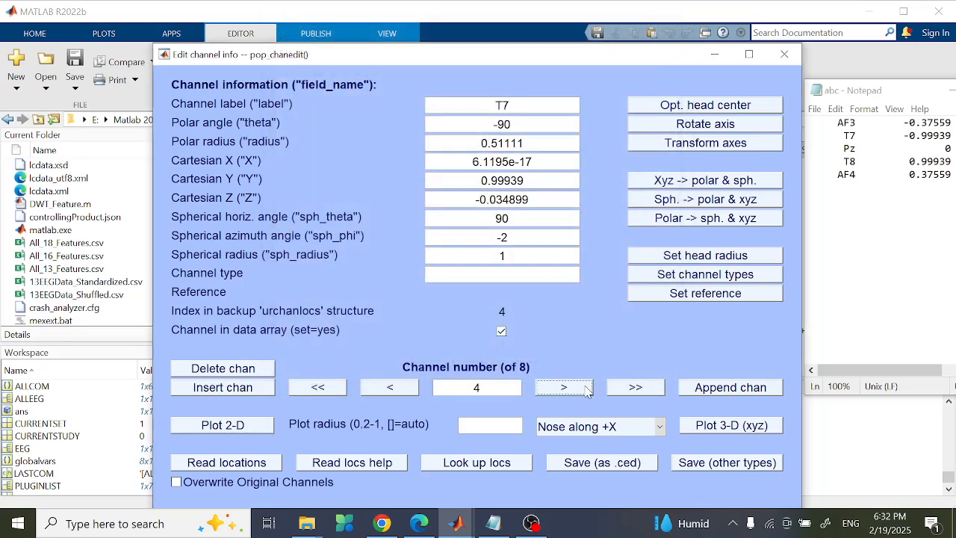
click(587, 391)
click(586, 390)
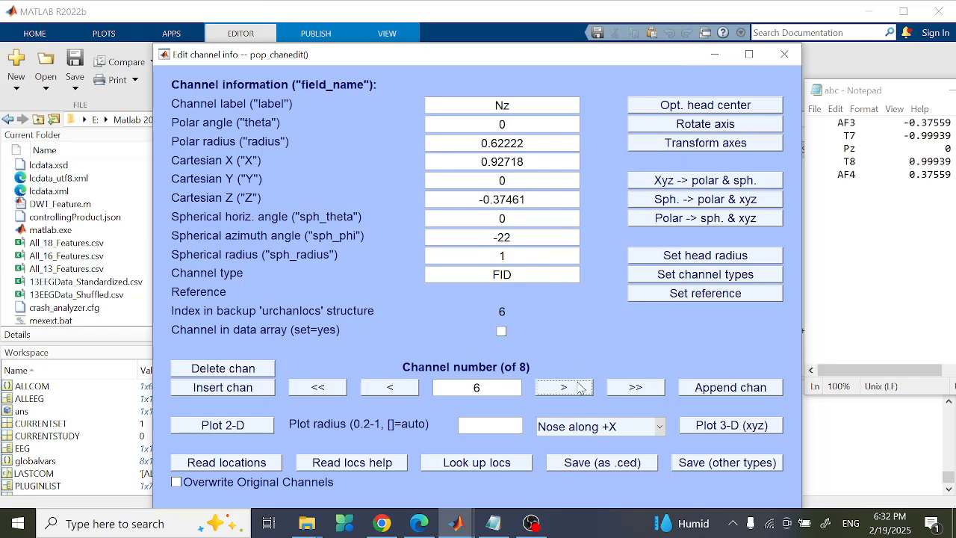
click(580, 387)
click(580, 388)
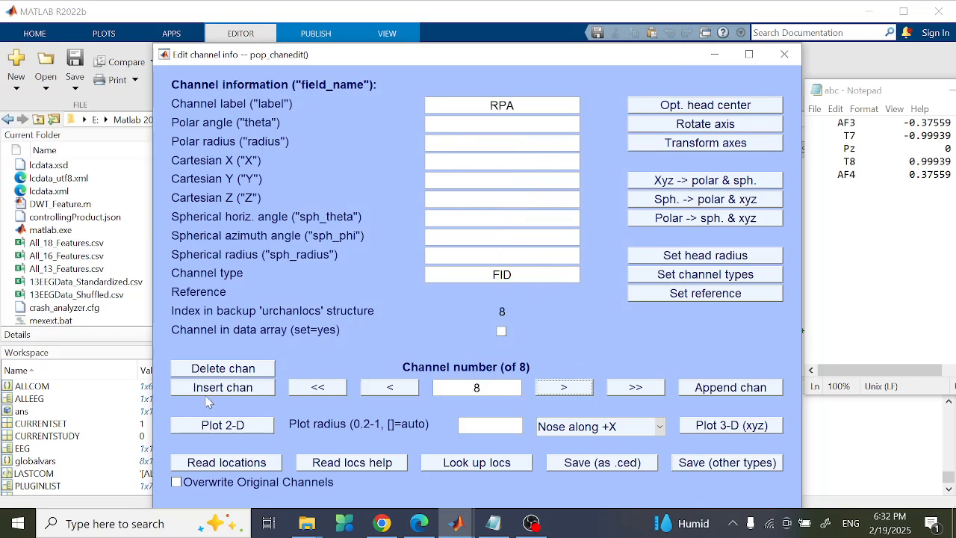
- Delete the Nz, LPA and RPA channels, plot the five electrodes in 2-D, then open the paper
click(223, 369)
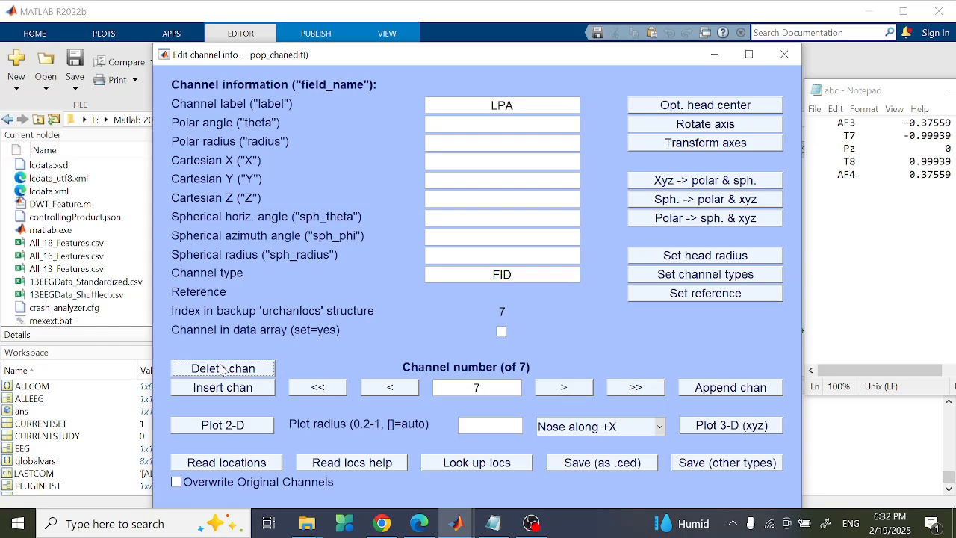
click(222, 369)
click(223, 369)
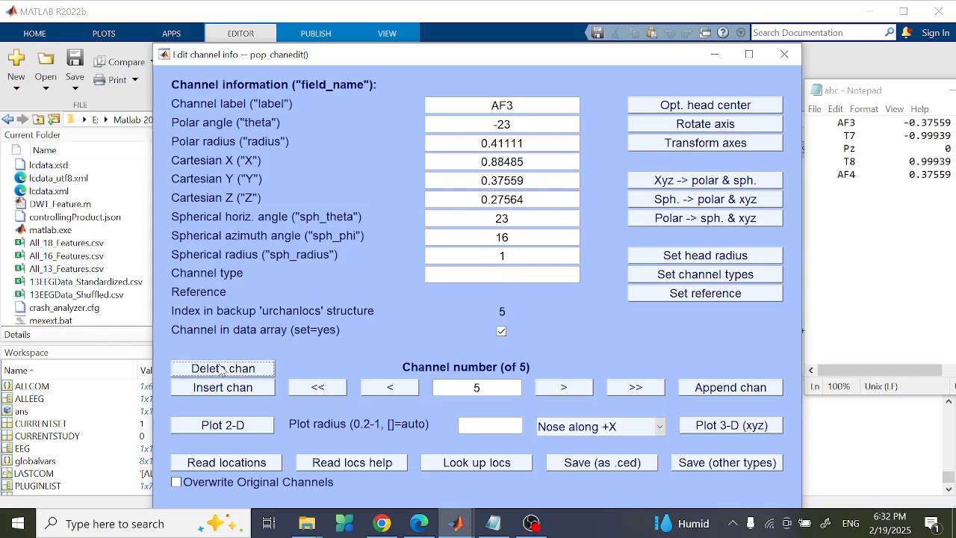
click(227, 433)
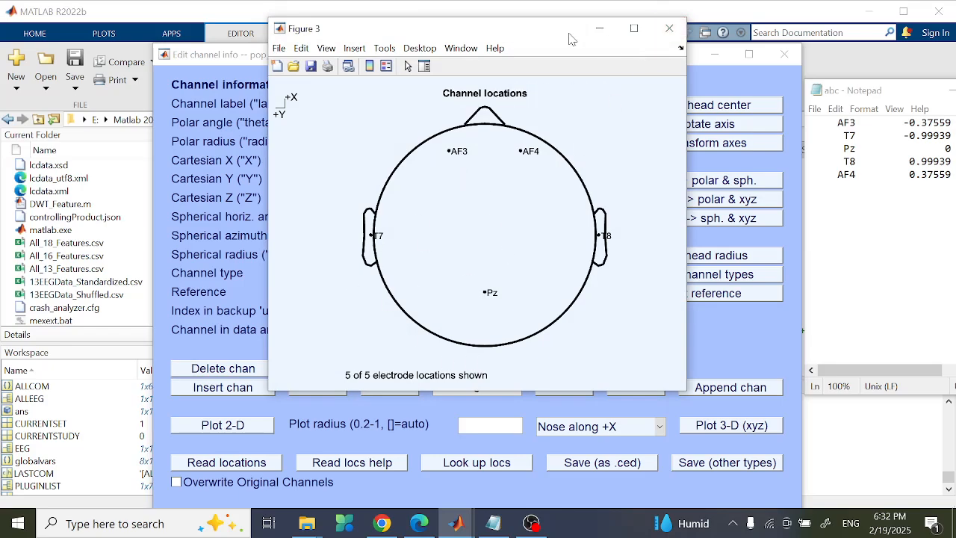
click(419, 523)
scroll(578, 220, down, 5)
- Compare the paper's Fig. 4 sensor map with the Figure 3 head plot, then close the plot
scroll(579, 221, down, 7)
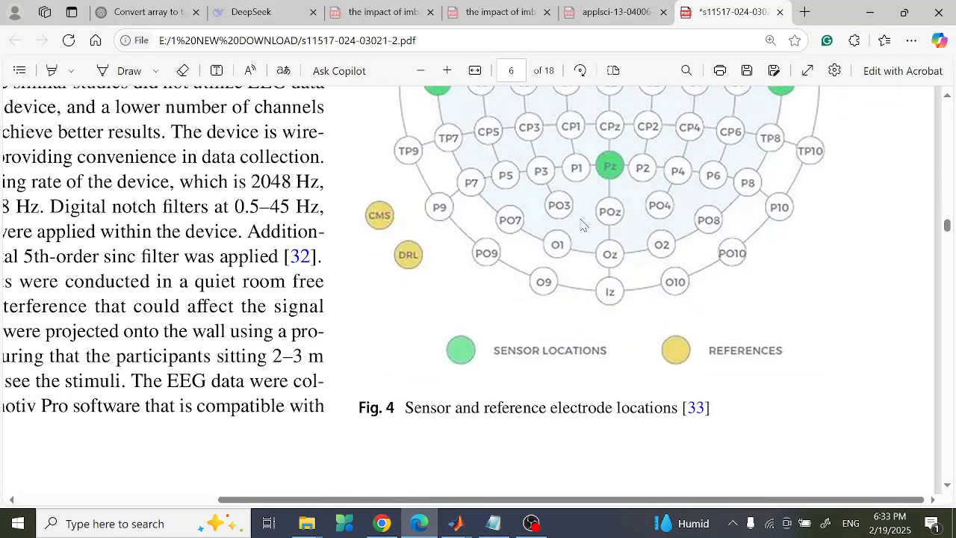
scroll(533, 196, up, 3)
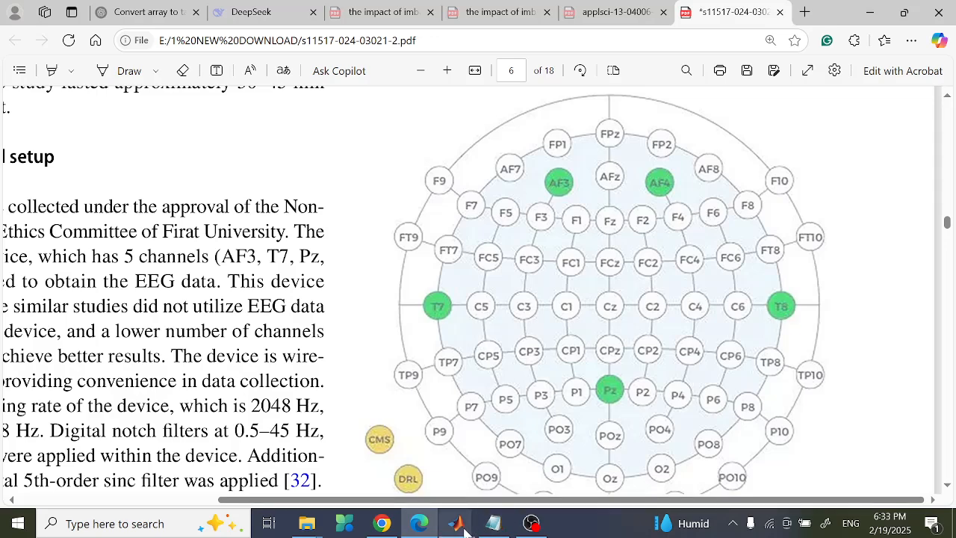
mouse_move(465, 530)
click(649, 451)
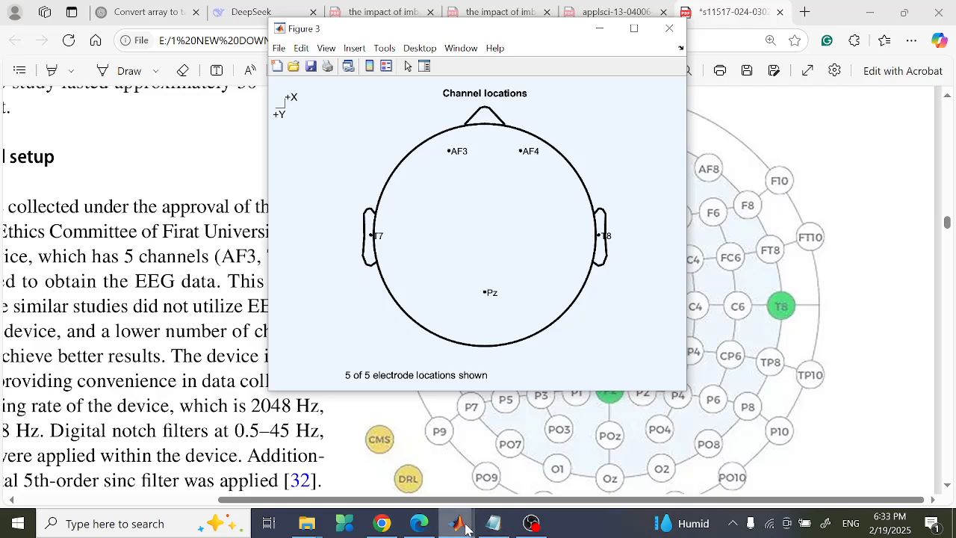
mouse_move(466, 529)
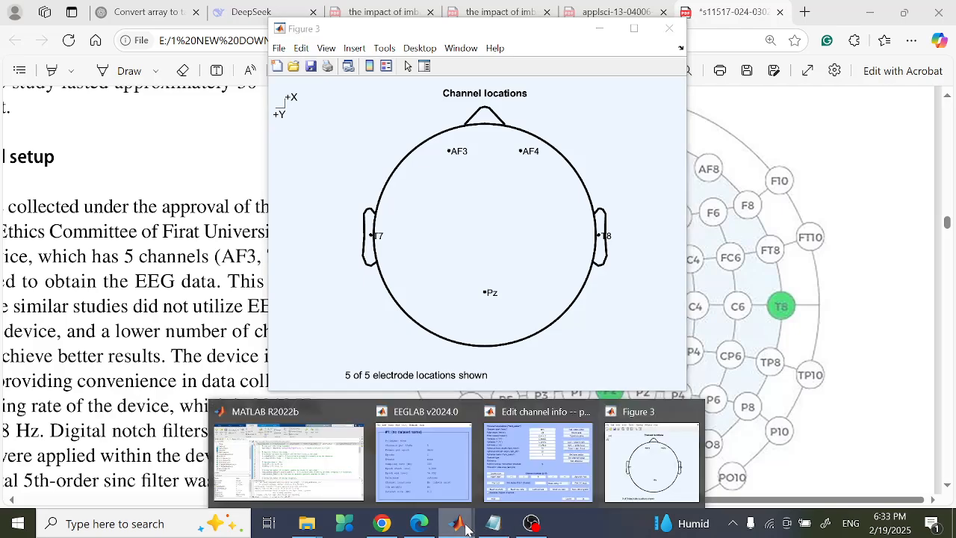
click(695, 411)
- Change channel T7's polar radius from 0.51111 to 0.43333 and replot the 2-D head layout
click(575, 459)
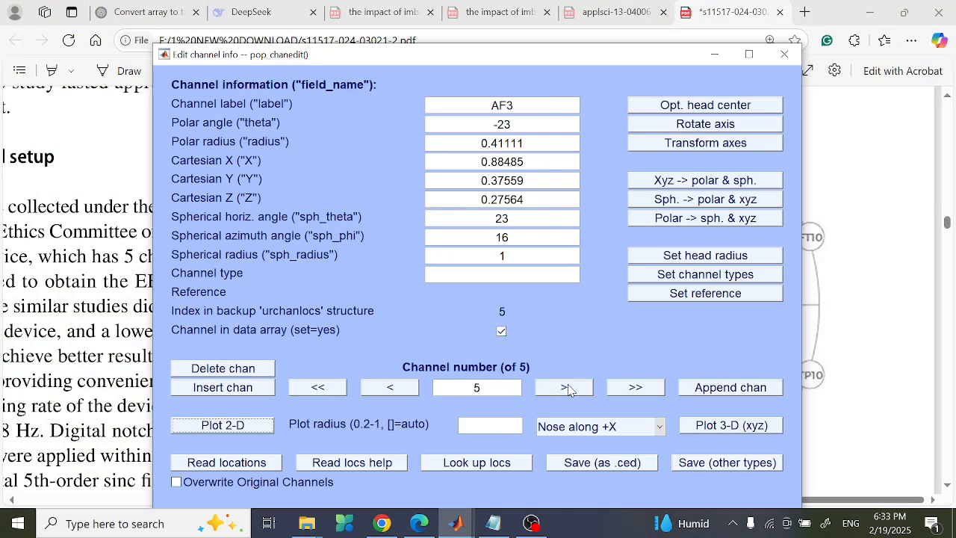
click(577, 387)
click(395, 389)
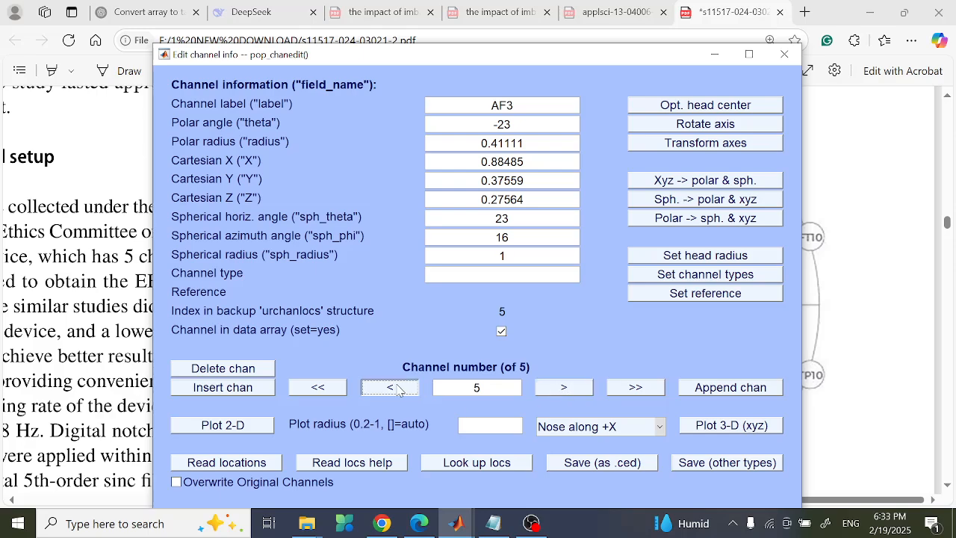
click(542, 145)
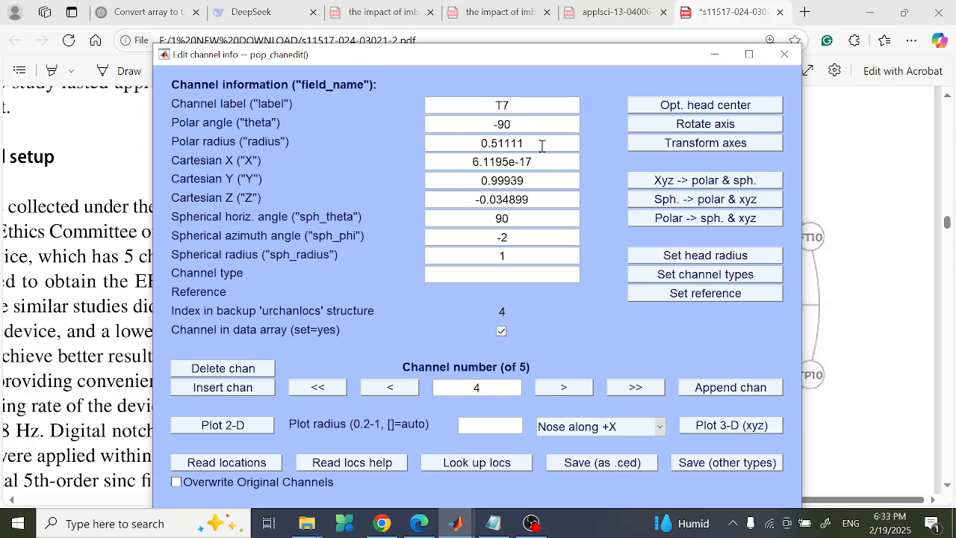
key(BackSpace)
key(BackSpace)
key(BackSpace)
key(BackSpace)
key(BackSpace)
text(43333)
click(228, 427)
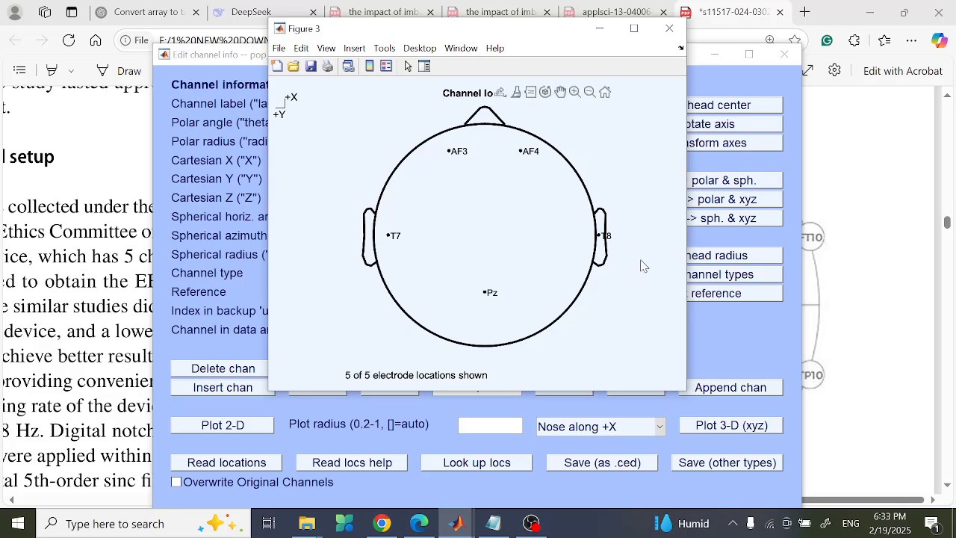
- Set channel T8's polar radius to 0.43333 and replot the 2-D layout
click(599, 29)
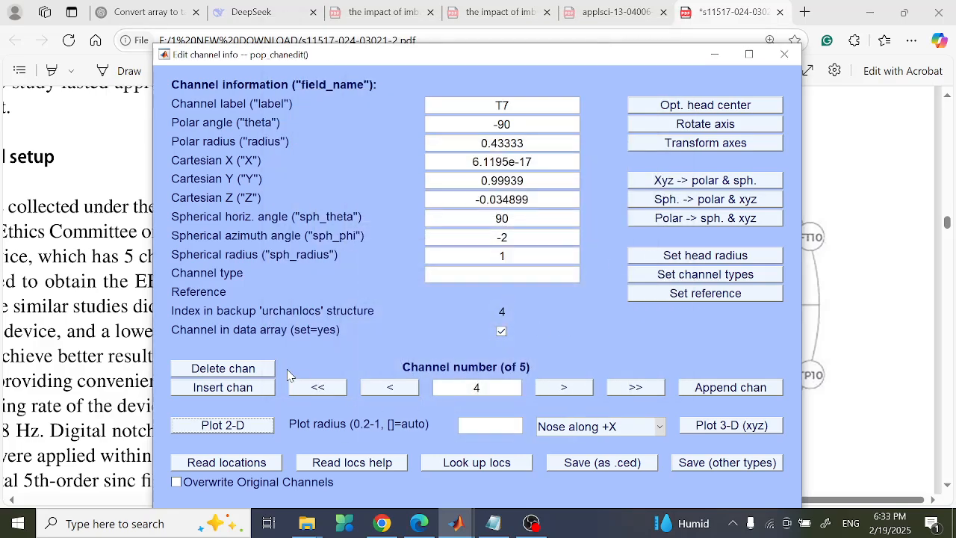
click(415, 395)
click(415, 394)
click(415, 394)
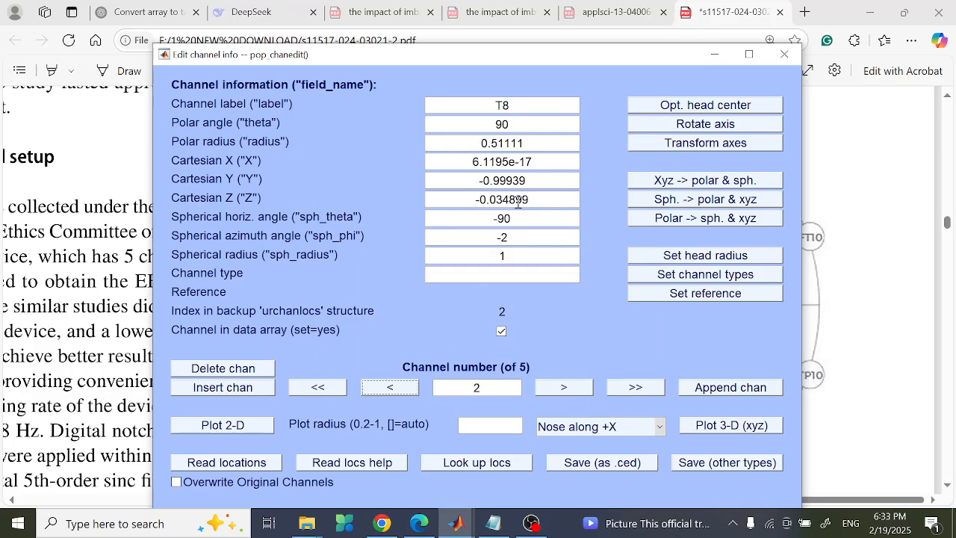
click(529, 140)
key(BackSpace)
key(BackSpace)
key(BackSpace)
key(BackSpace)
key(BackSpace)
text(43333)
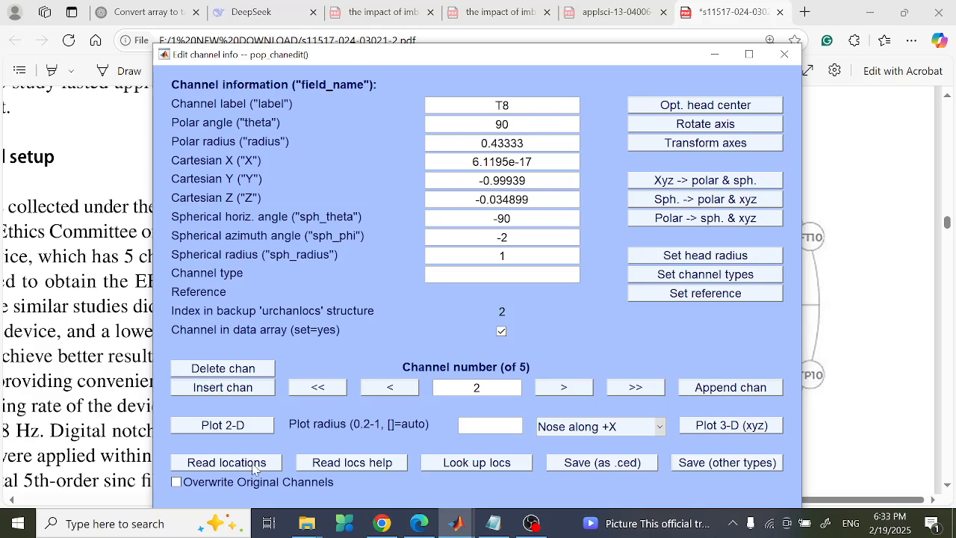
click(221, 425)
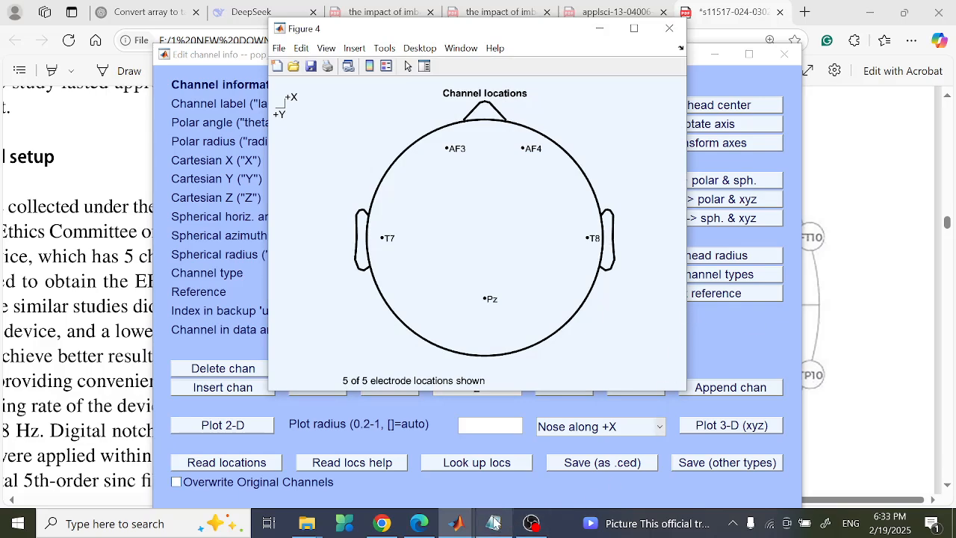
- Compare the layout with the paper's electrode map, then close the old head plots after a final replot
click(420, 522)
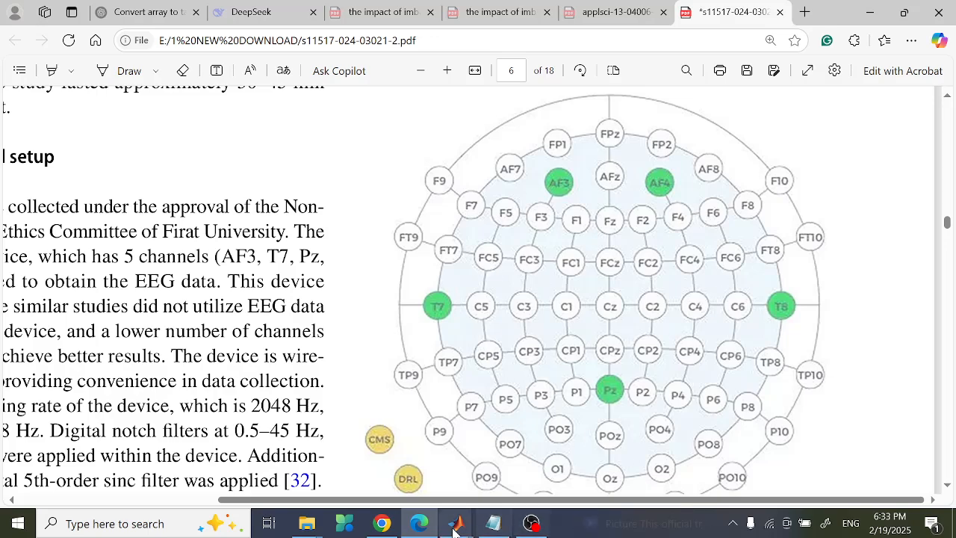
mouse_move(459, 525)
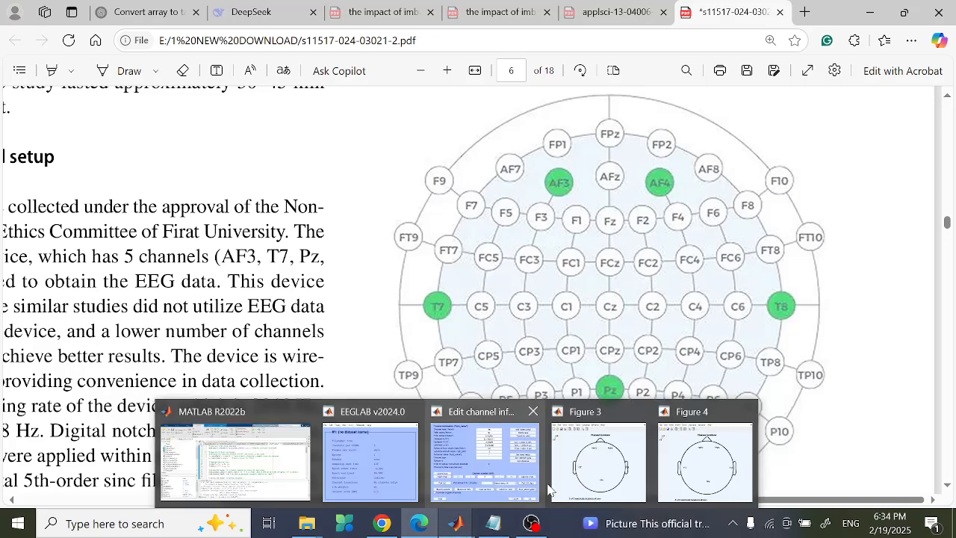
click(635, 417)
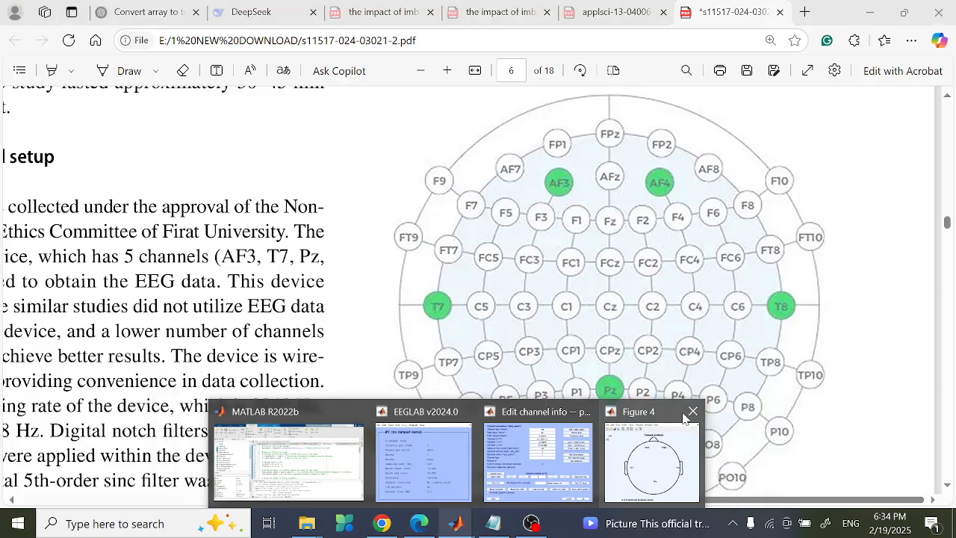
click(691, 414)
click(556, 457)
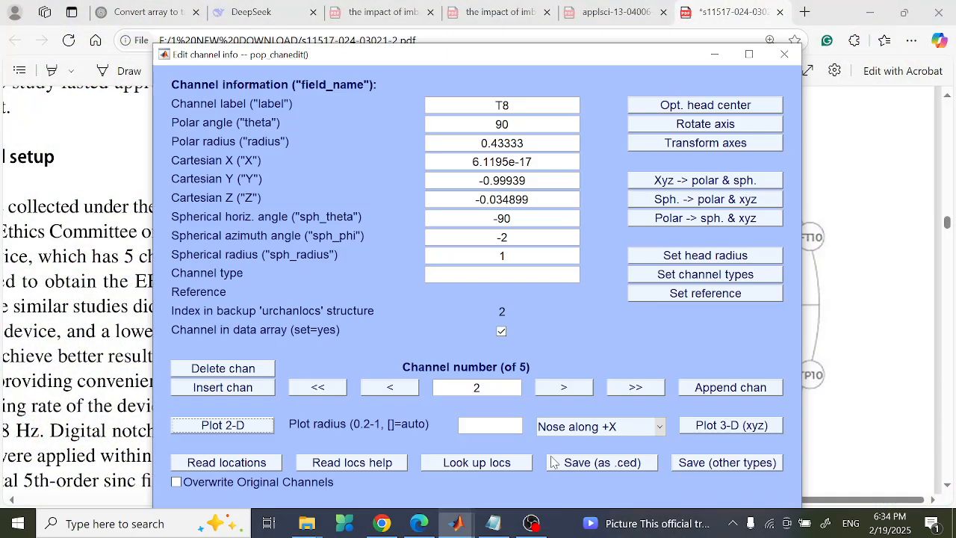
click(237, 426)
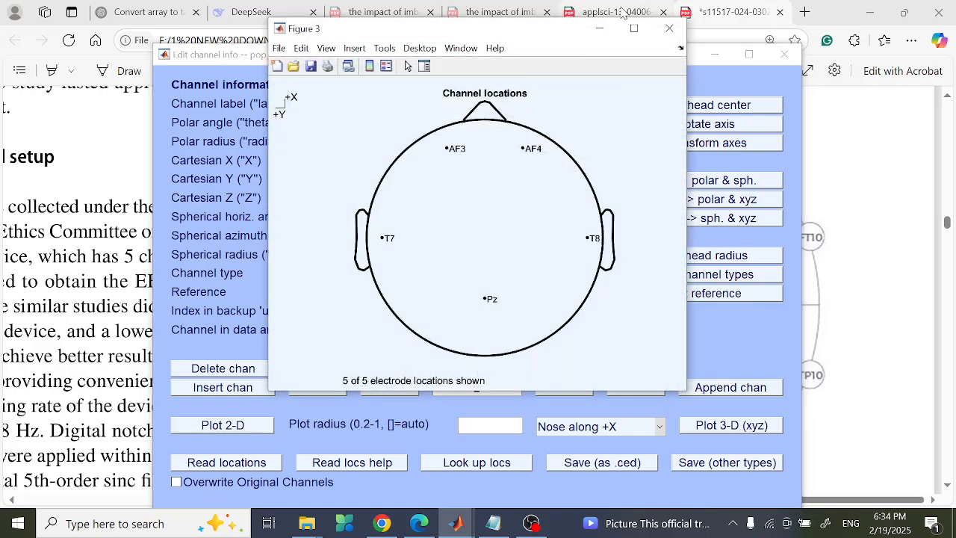
click(672, 36)
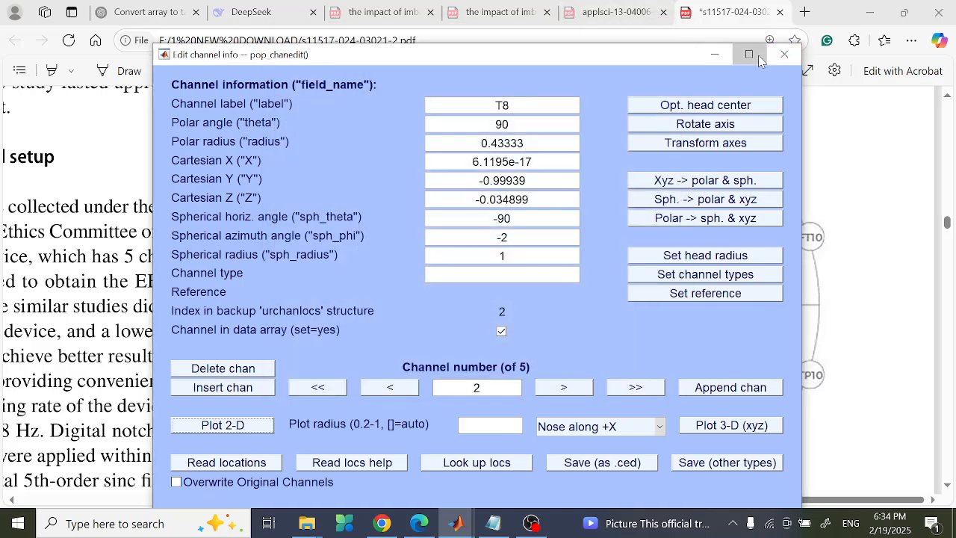
- Convert T8's polar values to spherical and Cartesian coordinates (Z 0.20792, sph_phi 12.0006) and replot the layout
click(758, 55)
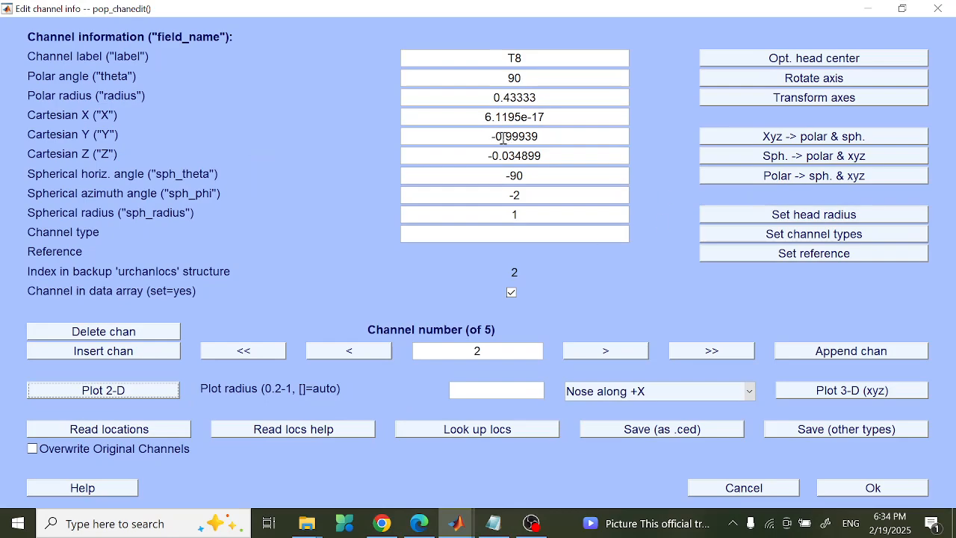
click(556, 97)
click(565, 84)
click(815, 185)
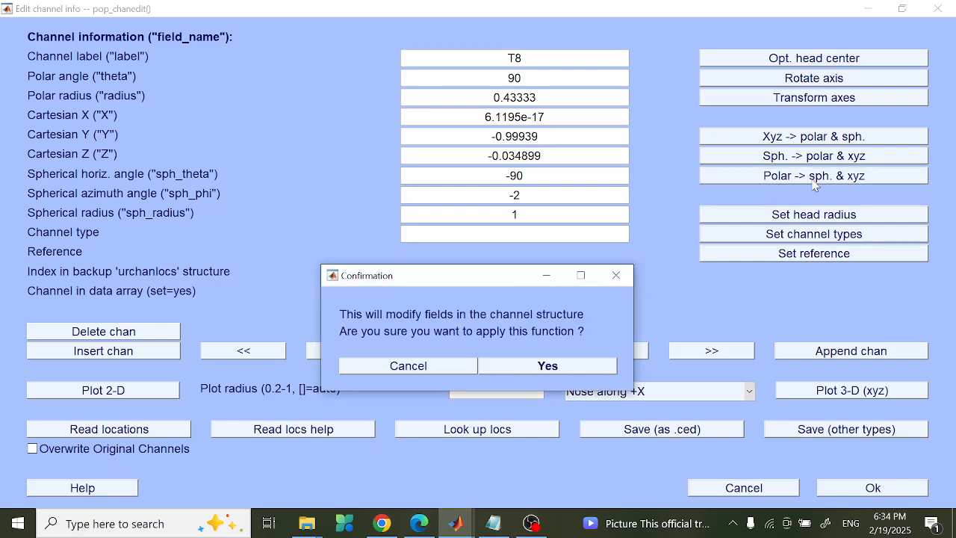
click(566, 363)
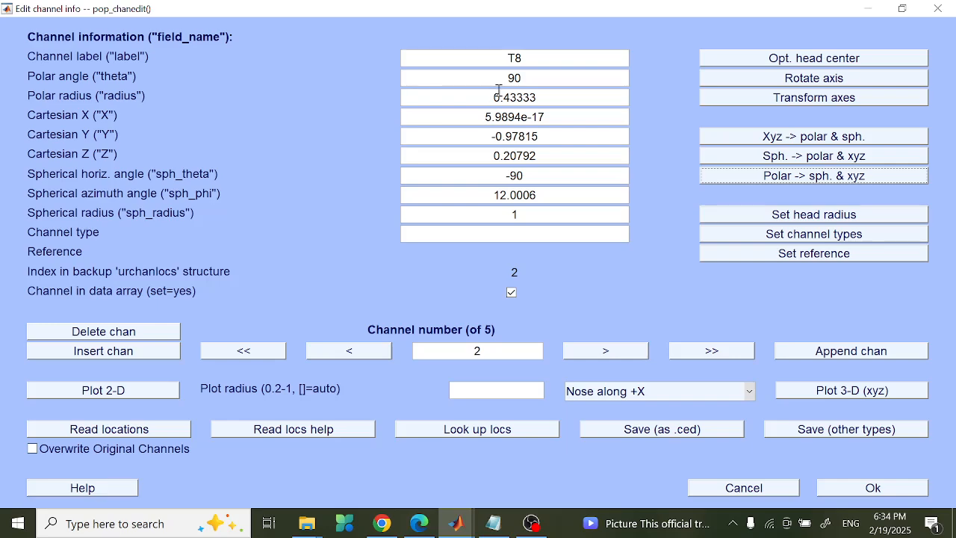
click(114, 393)
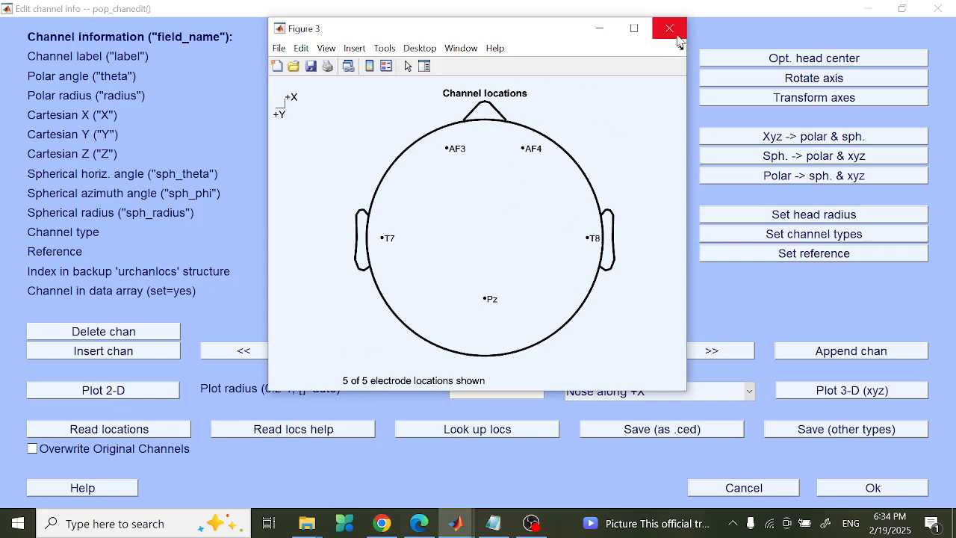
- Save the edited channel locations to Pictures as test.ced and apply them to dataset #1
click(669, 28)
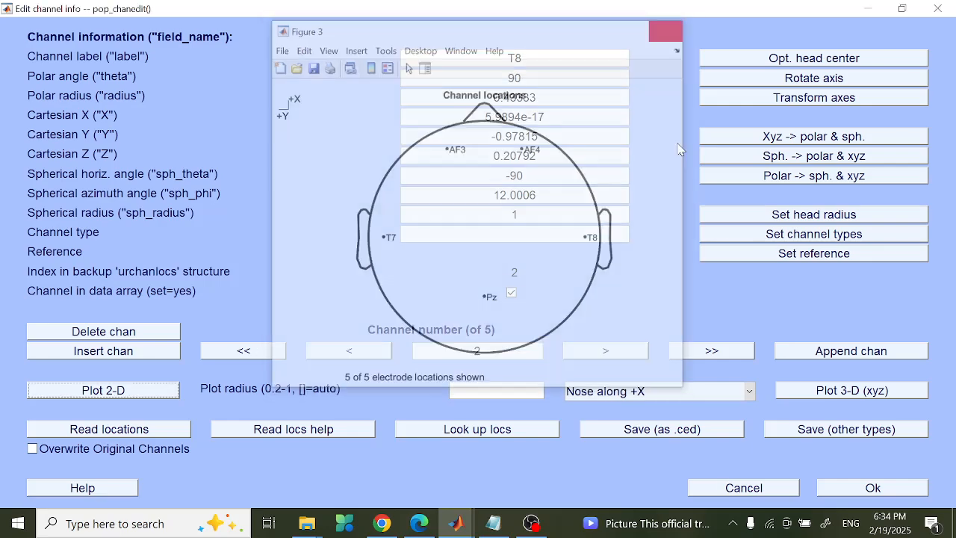
click(670, 431)
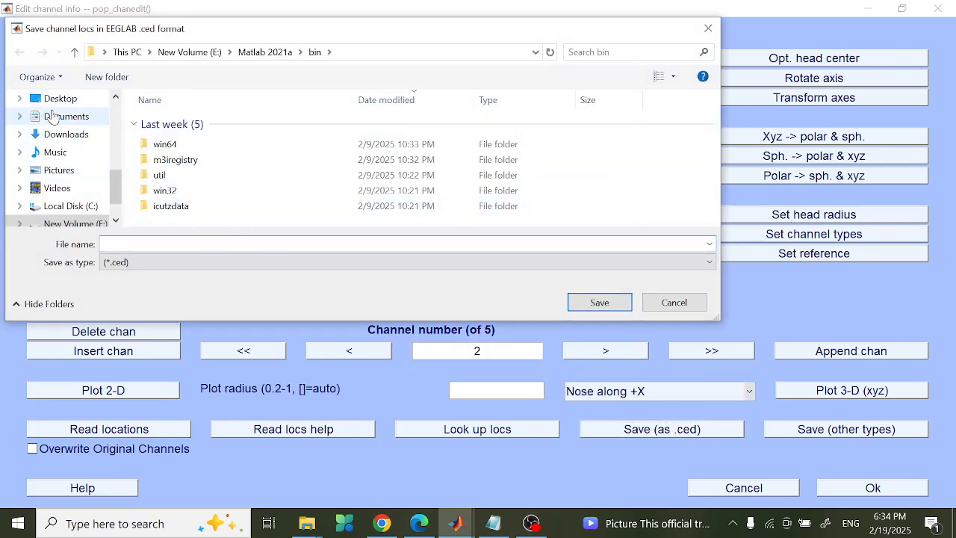
click(59, 170)
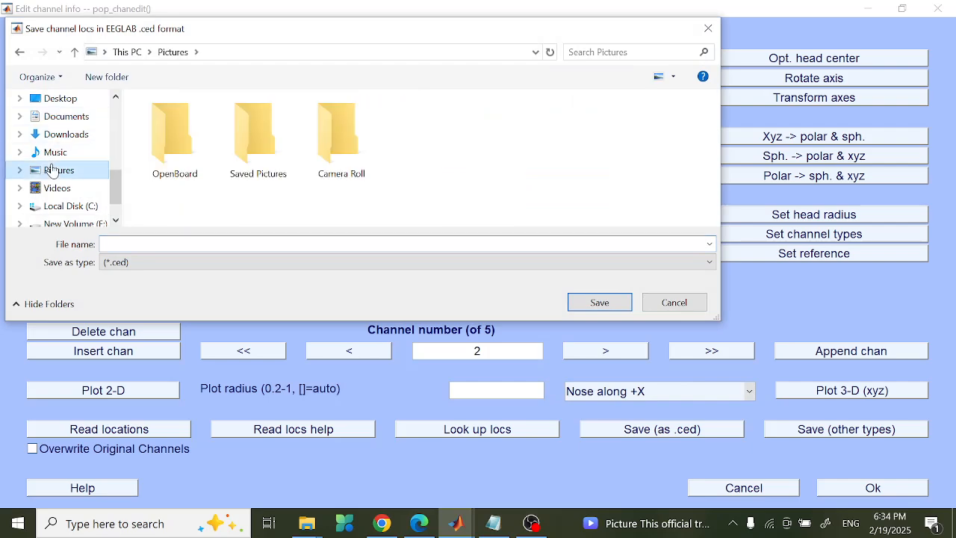
click(243, 245)
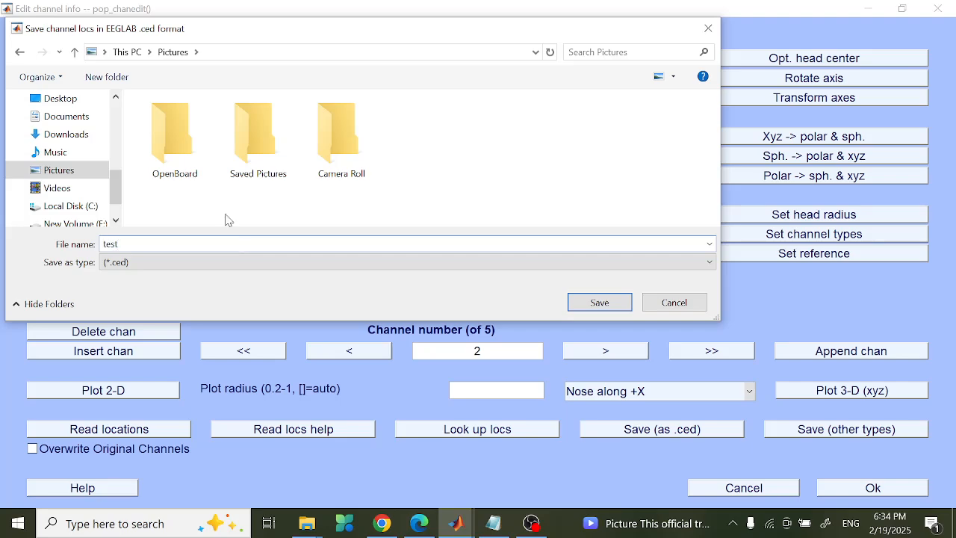
text(test)
click(601, 302)
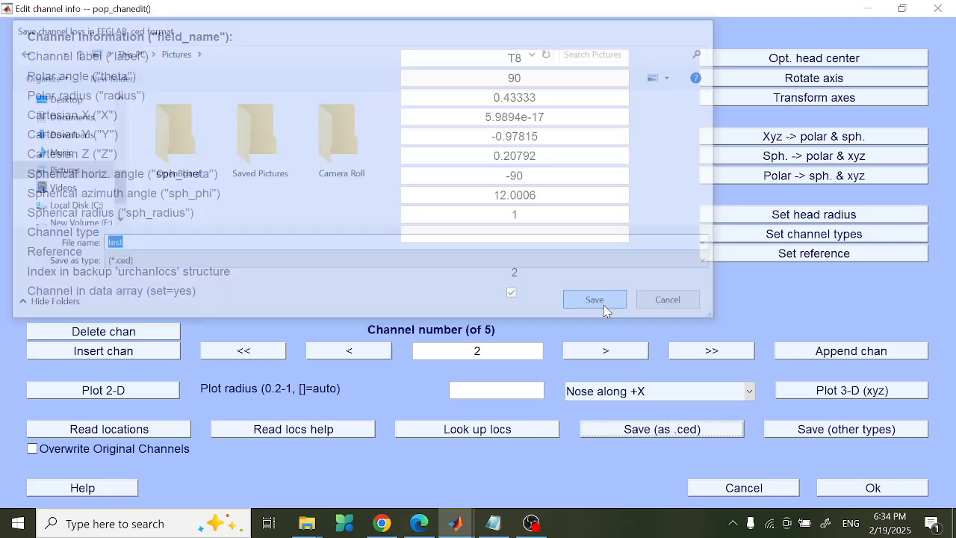
click(862, 495)
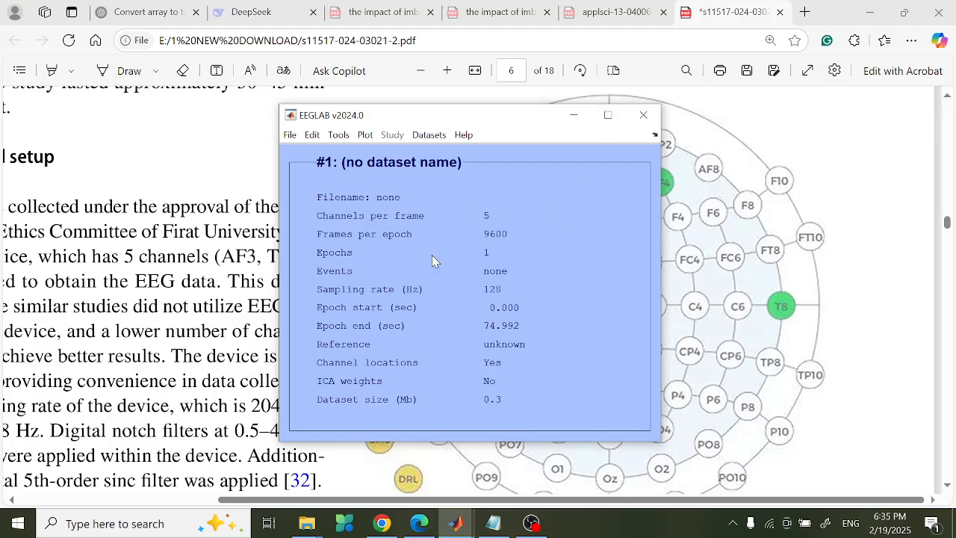
- Close the EEGLAB window and restart it by running eeglab in MATLAB's Command Window
click(641, 119)
mouse_move(455, 523)
click(444, 483)
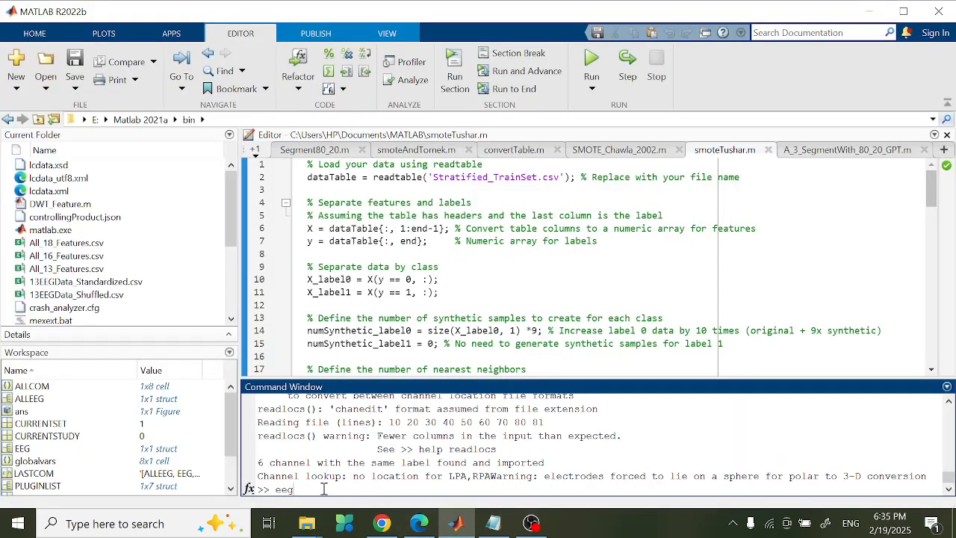
text(eeglab)
key(Return)
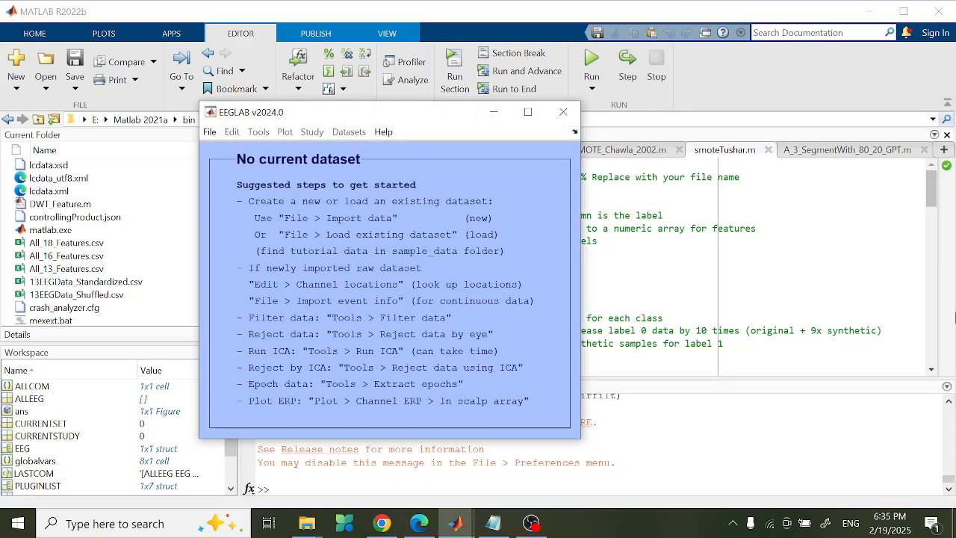
- Open the import dialog for data from an ASCII/float file or MATLAB array
click(210, 131)
click(353, 136)
click(209, 132)
mouse_move(250, 154)
mouse_move(427, 150)
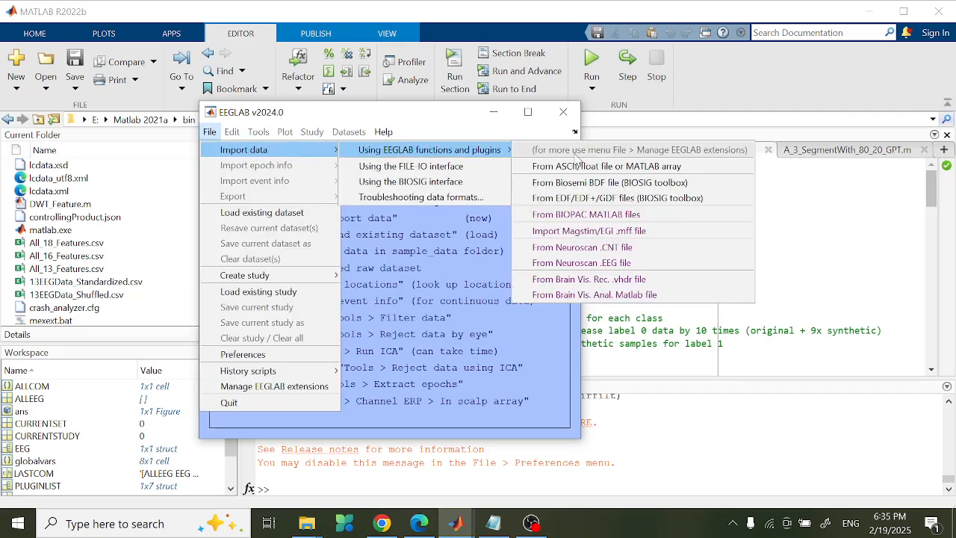
click(577, 162)
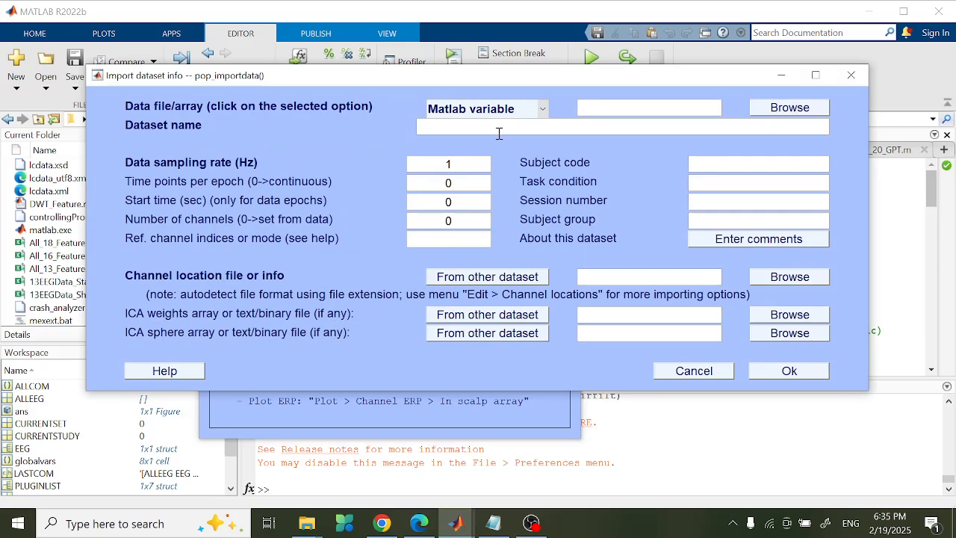
- Select E:\1 NEW DOWNLOAD\S1S1.mat as the data file and set the sampling rate to 128
click(826, 107)
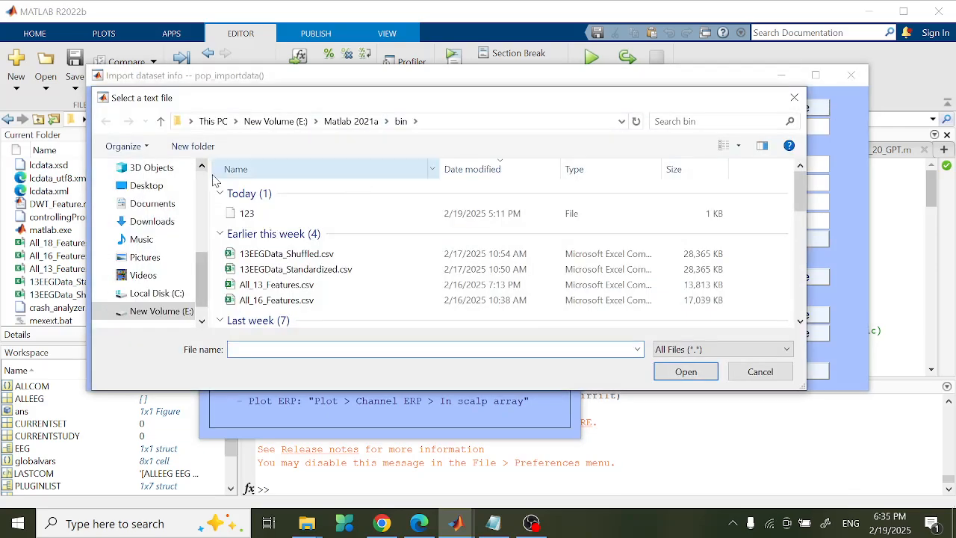
click(179, 311)
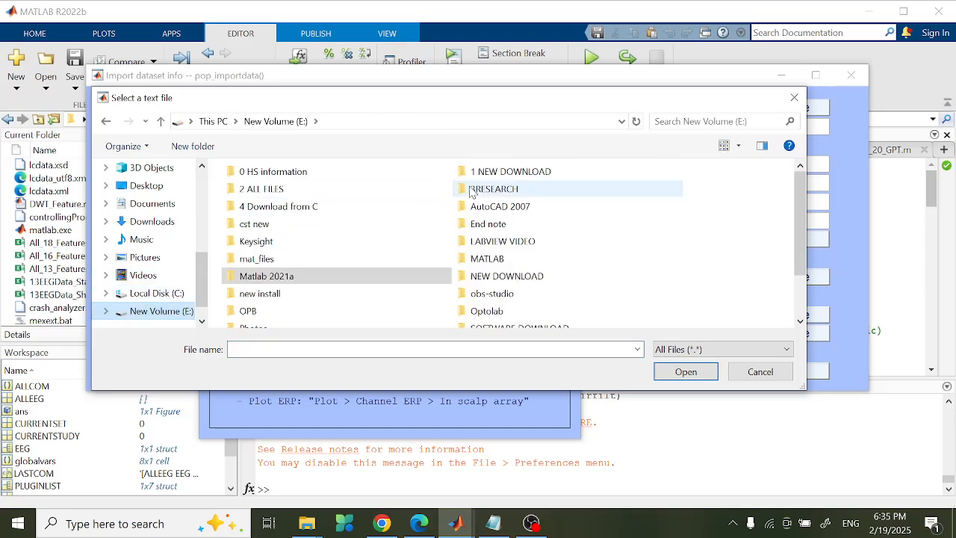
double_click(482, 177)
click(451, 207)
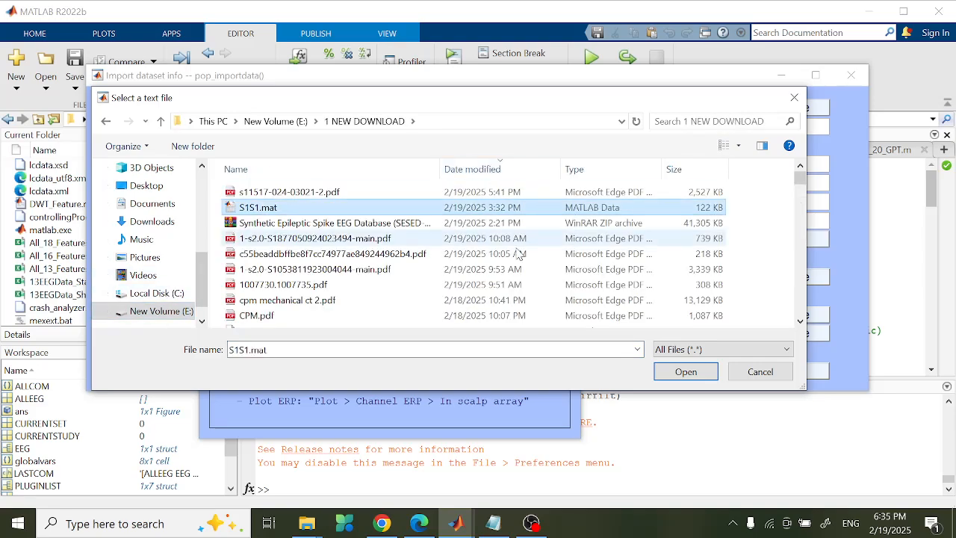
click(684, 372)
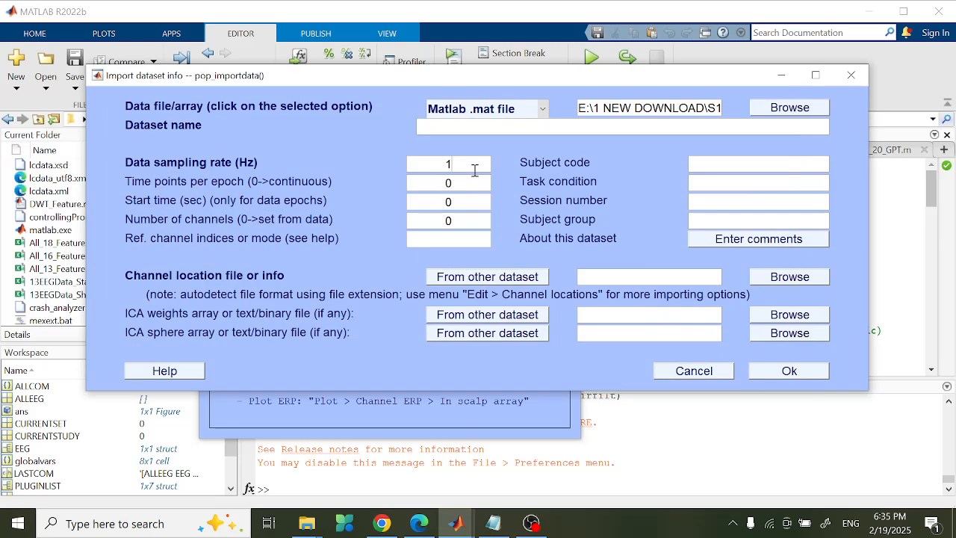
click(475, 170)
text(128)
- Import using Pictures\test.ced as the channel location file, creating dataset #1 with 5 channels at 128 Hz
click(784, 278)
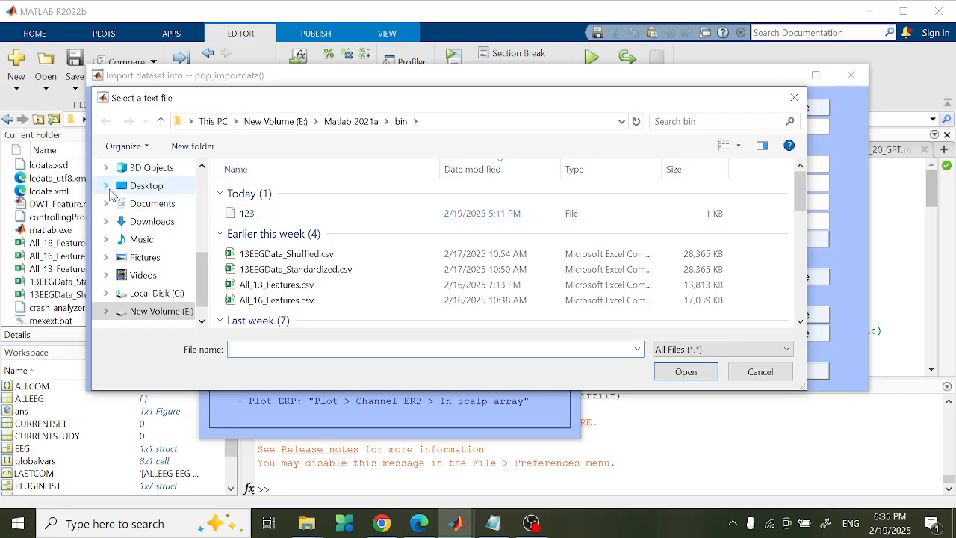
click(145, 260)
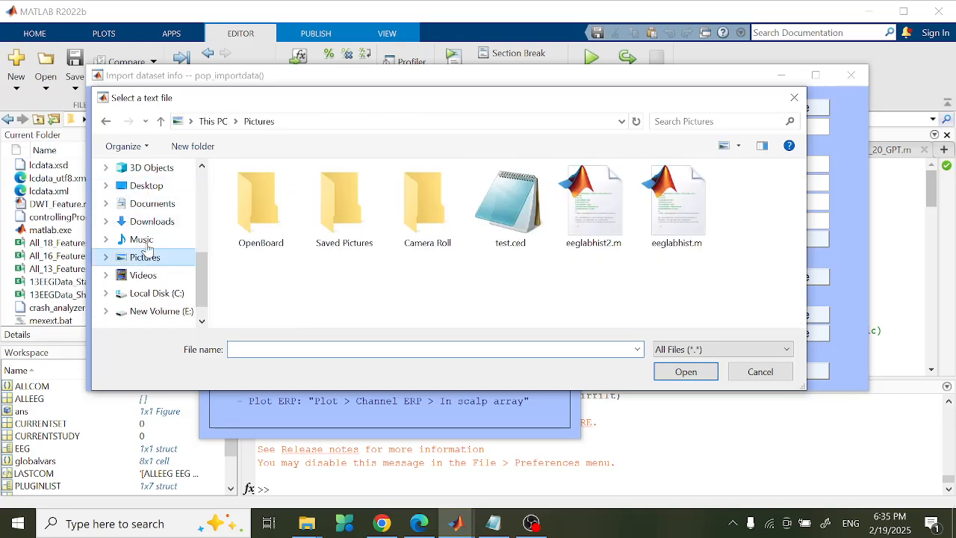
click(510, 217)
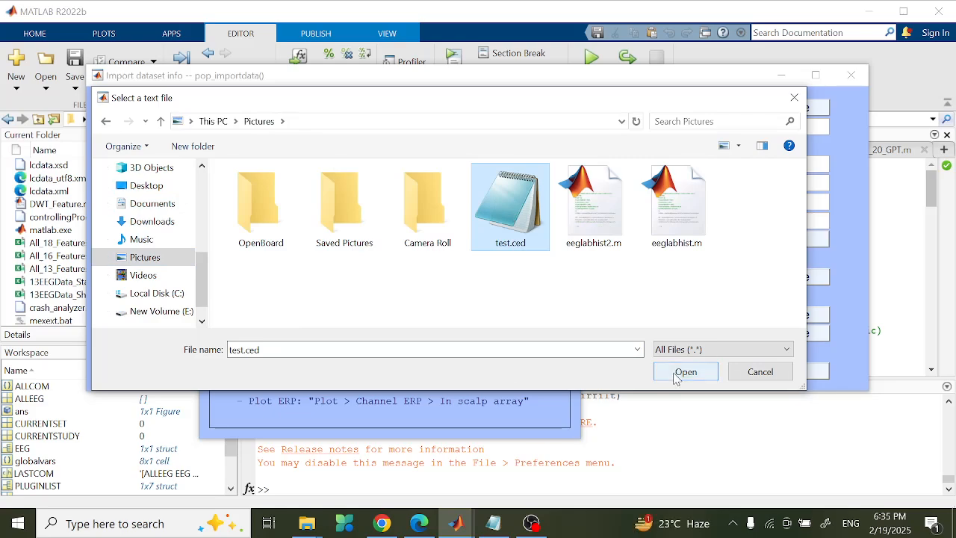
click(685, 351)
click(676, 380)
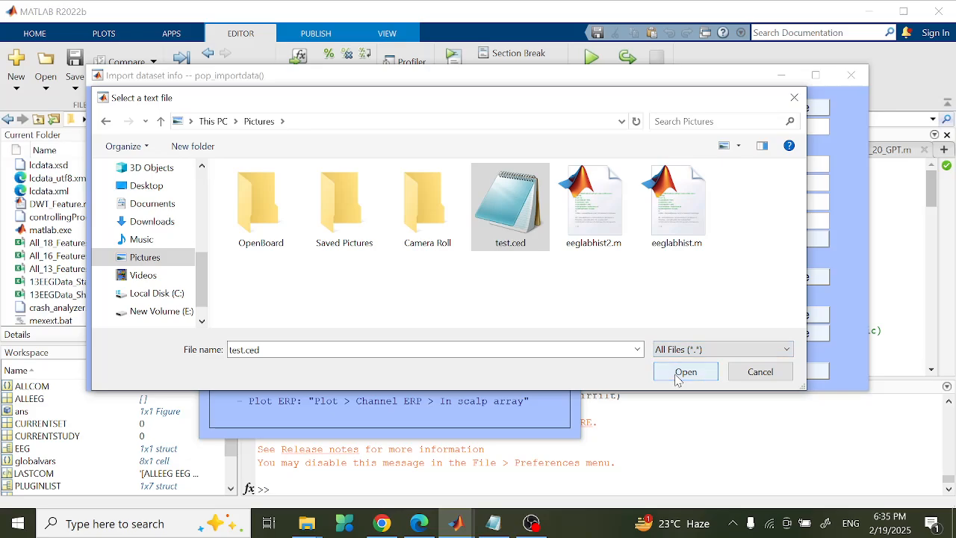
click(676, 372)
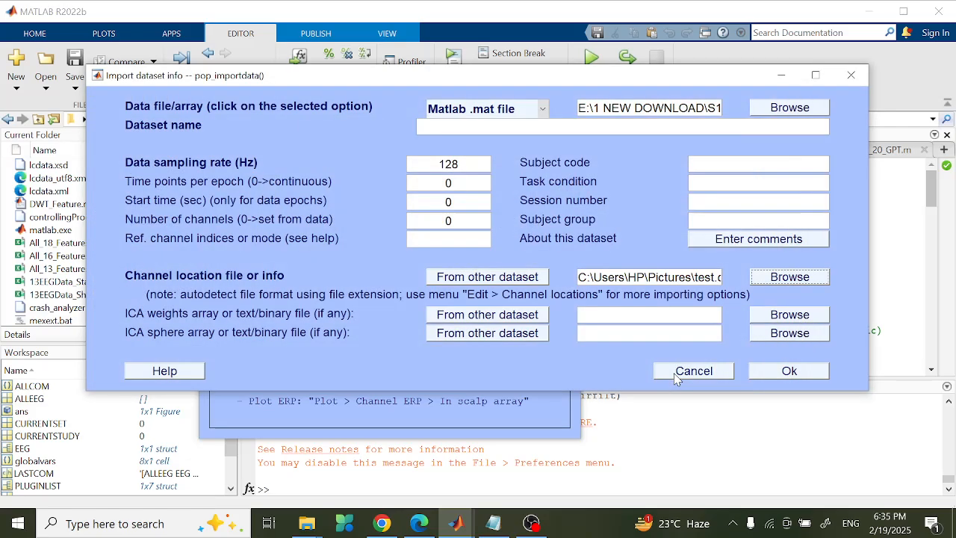
click(799, 372)
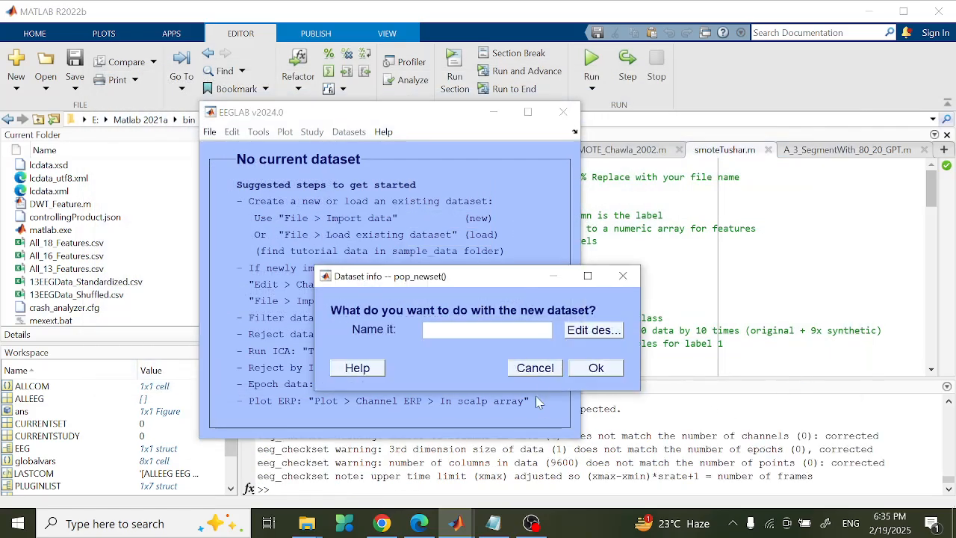
click(597, 368)
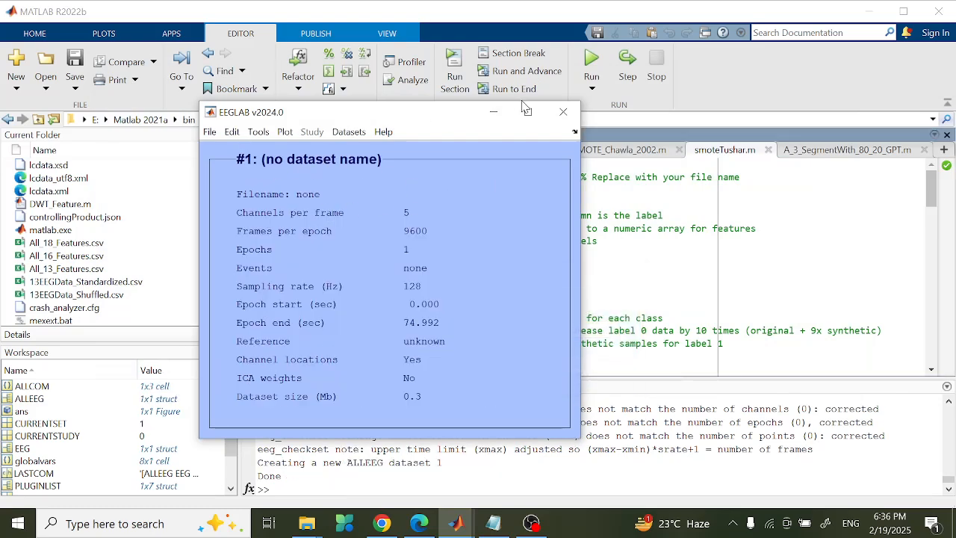
click(286, 132)
- Plot channel locations by name (AF3, AF4, T7, T8, Pz) and move the figure to the screen's right side
click(285, 133)
click(286, 133)
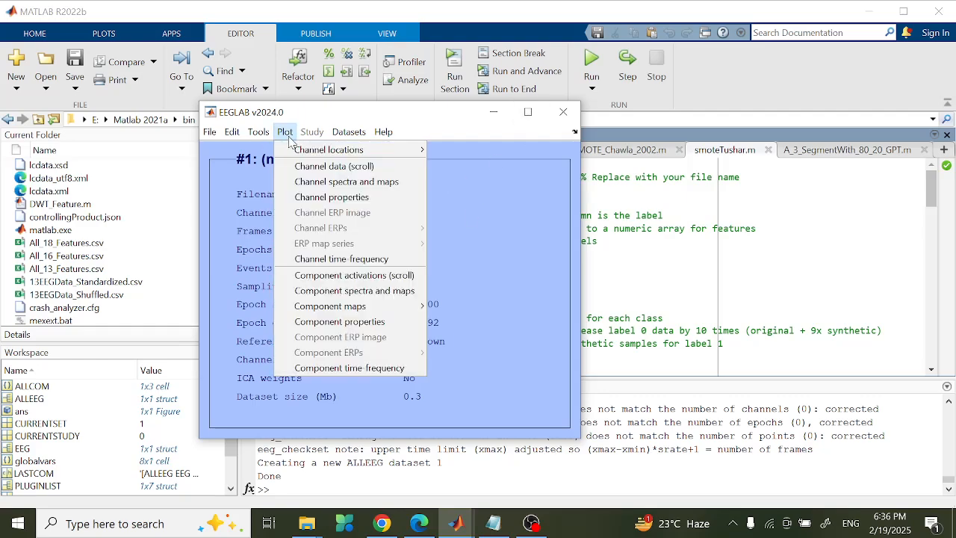
mouse_move(298, 154)
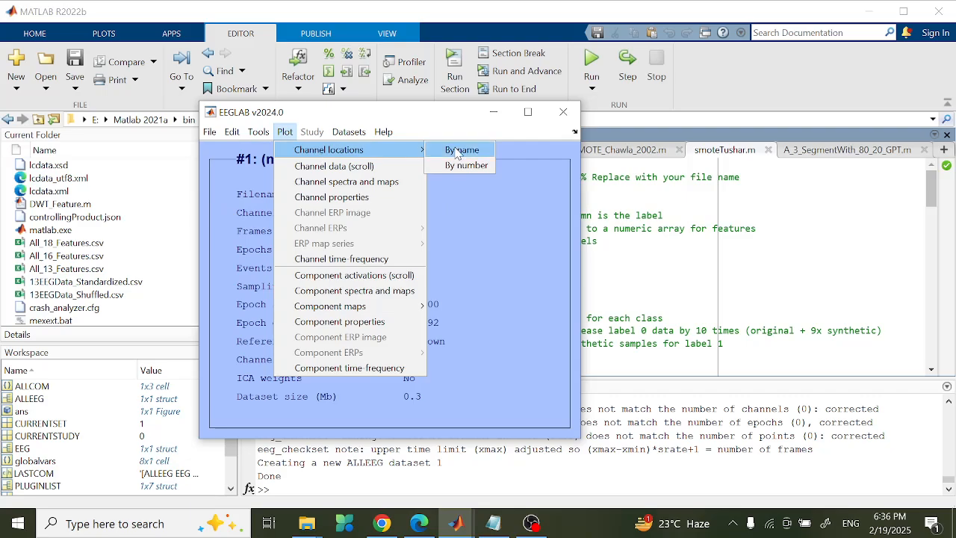
click(457, 152)
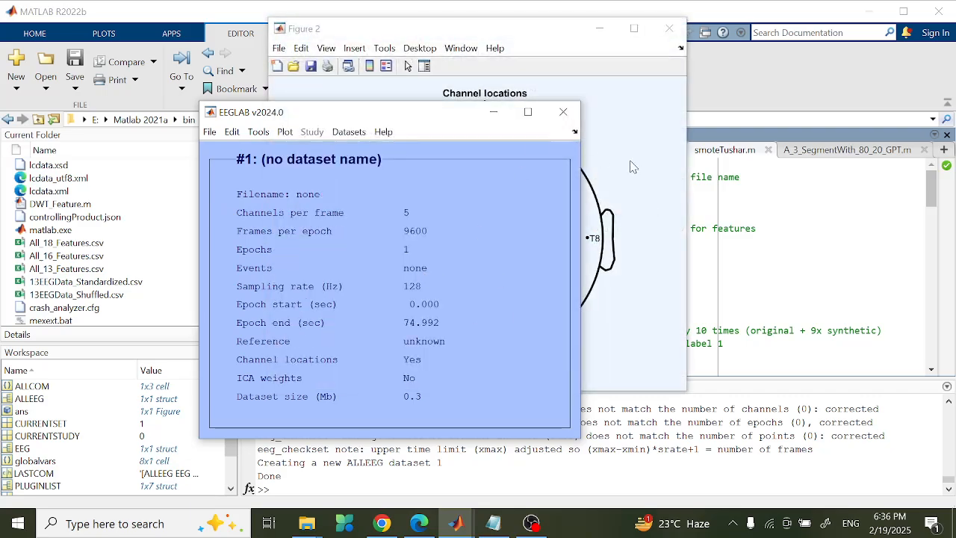
drag(368, 37, 619, 71)
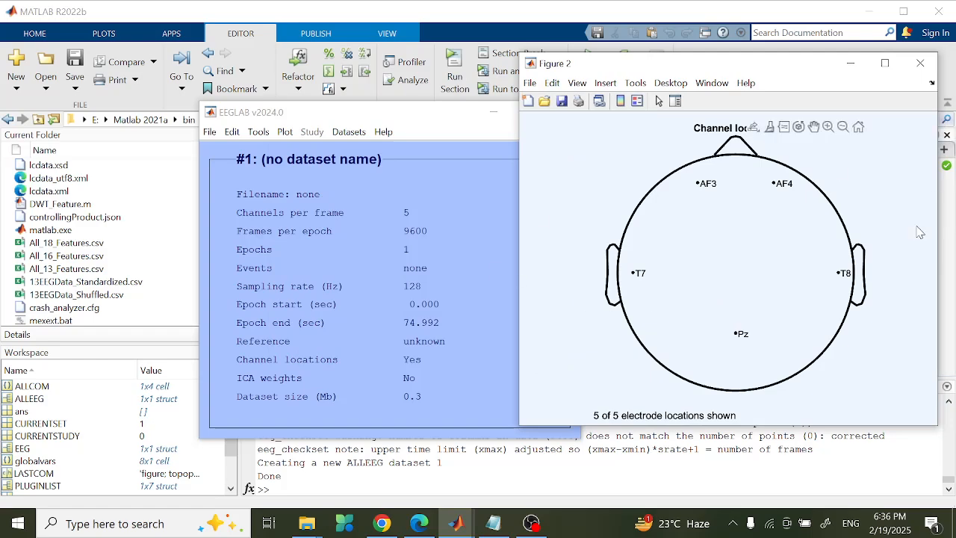
click(258, 133)
mouse_move(232, 132)
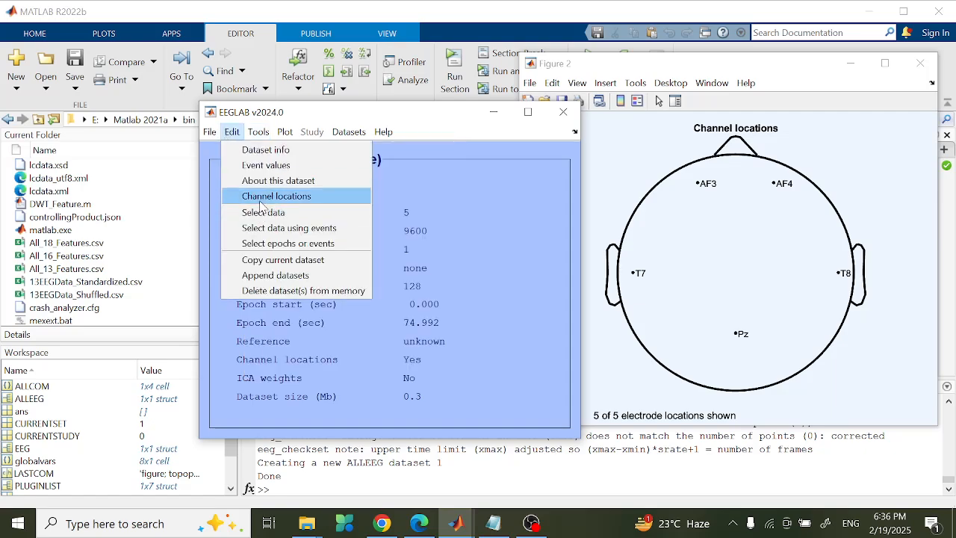
- Open the channel editor, check T8's stored polar radius 0.43333, and maximize the editor window
click(261, 199)
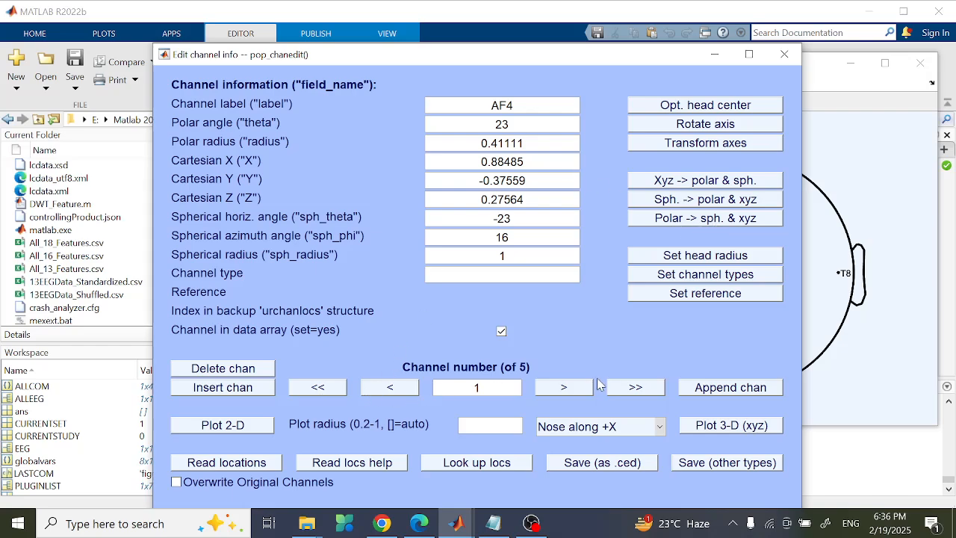
click(575, 389)
click(571, 388)
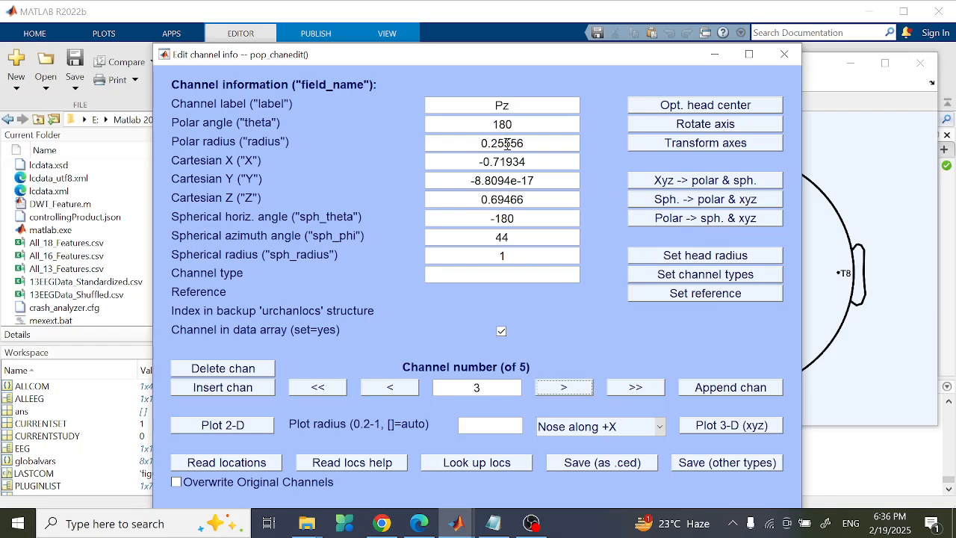
click(403, 386)
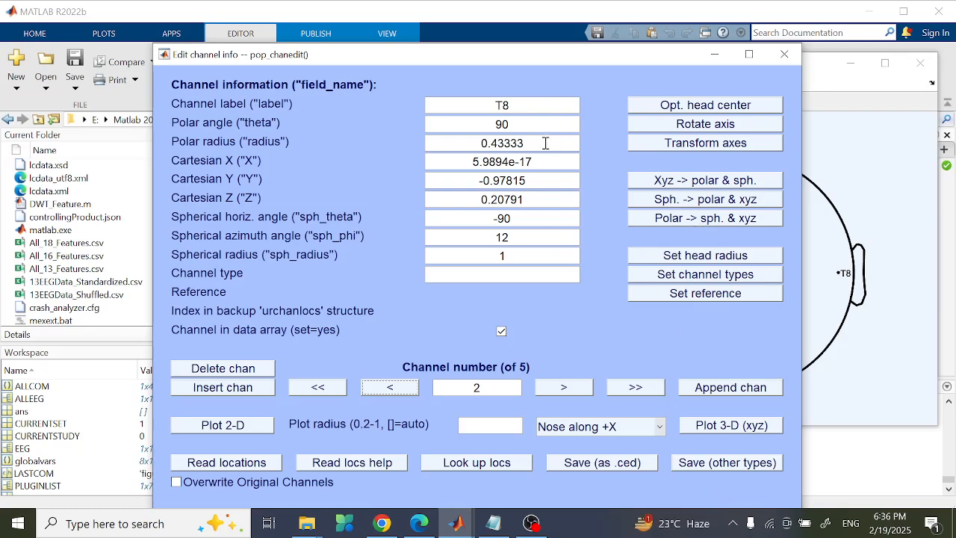
drag(535, 143, 486, 142)
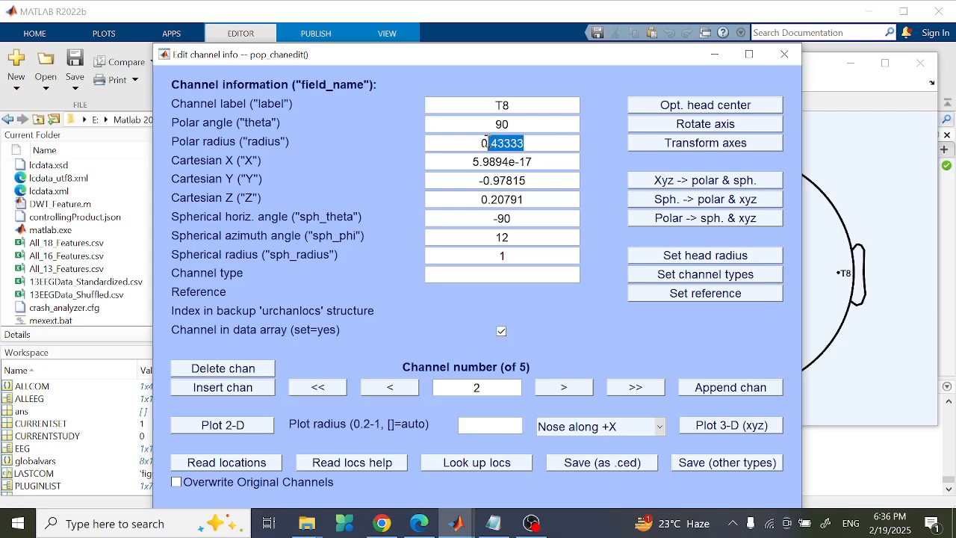
click(538, 140)
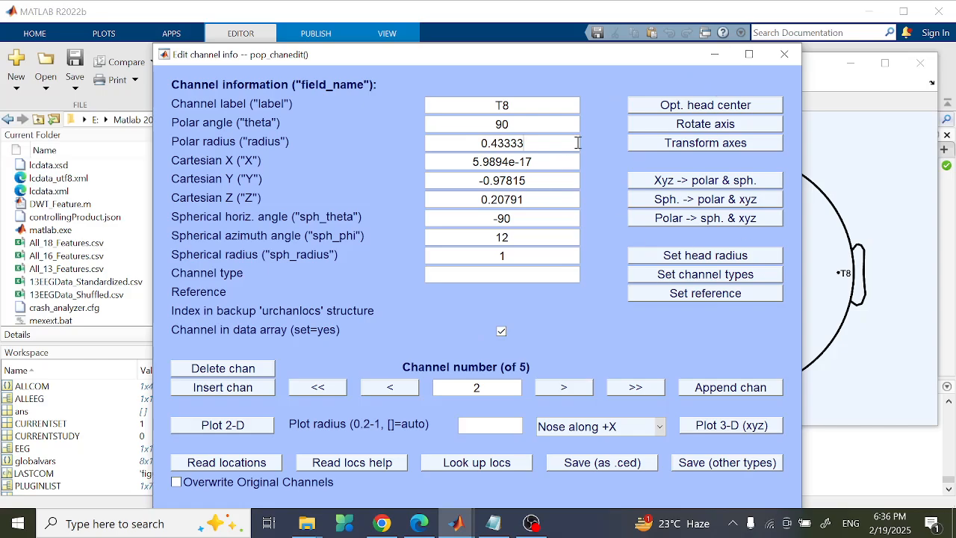
click(749, 55)
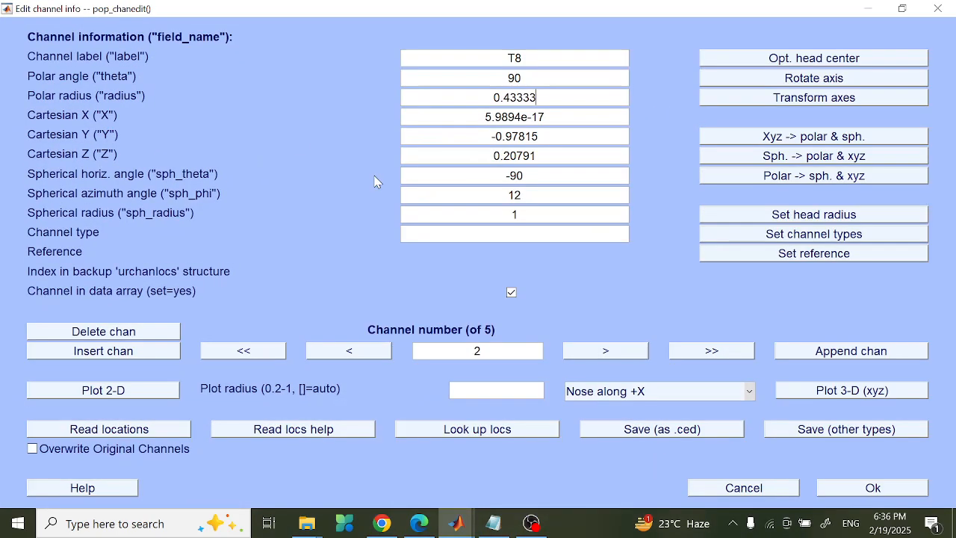